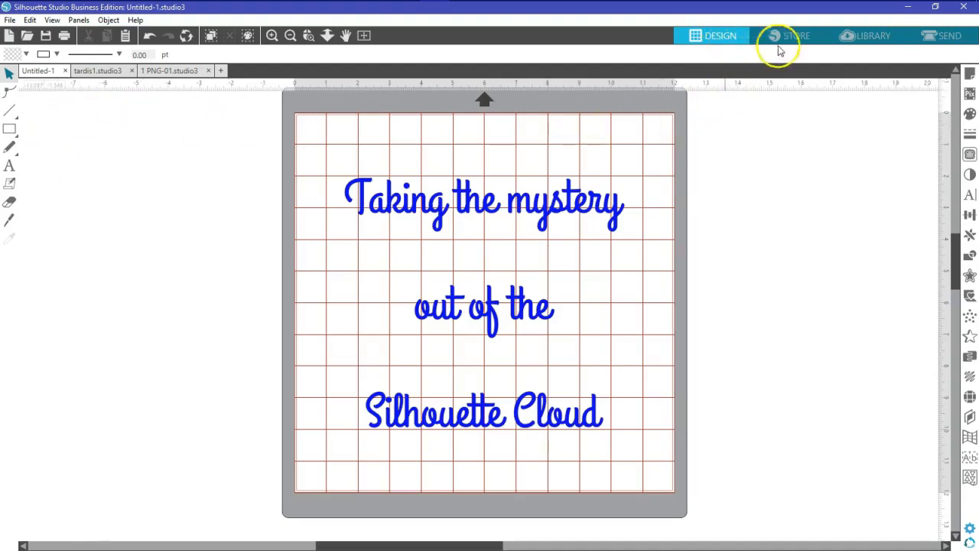
Look through the File, Edit, View and Panels menus
left_click(10, 20)
left_click(30, 20)
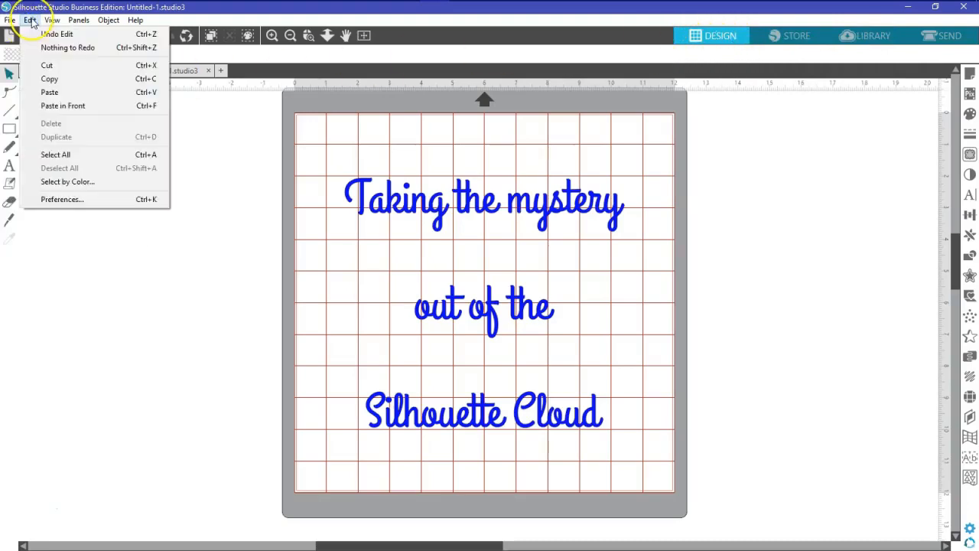
left_click(51, 20)
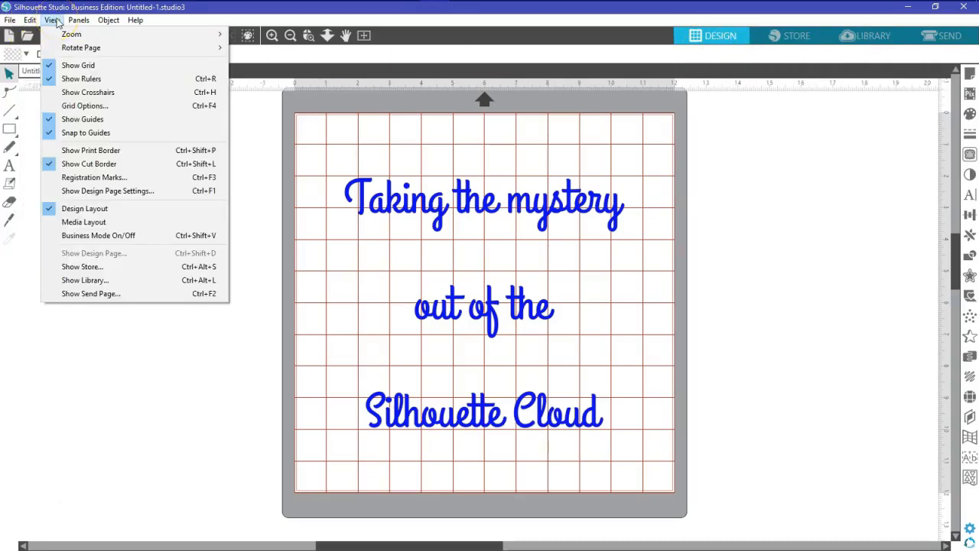
left_click(76, 21)
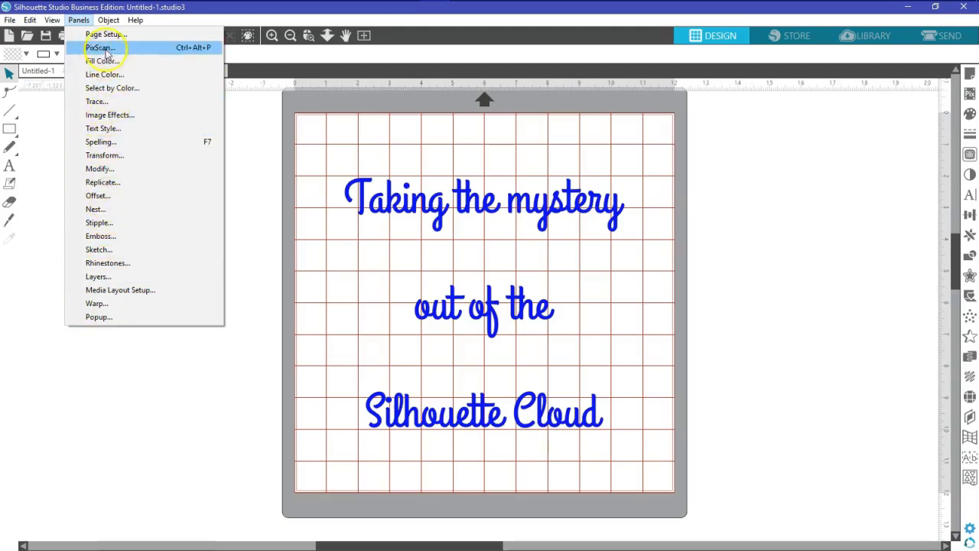
Show the File > Library submenu, then switch to the Library view
mouse_move(16, 23)
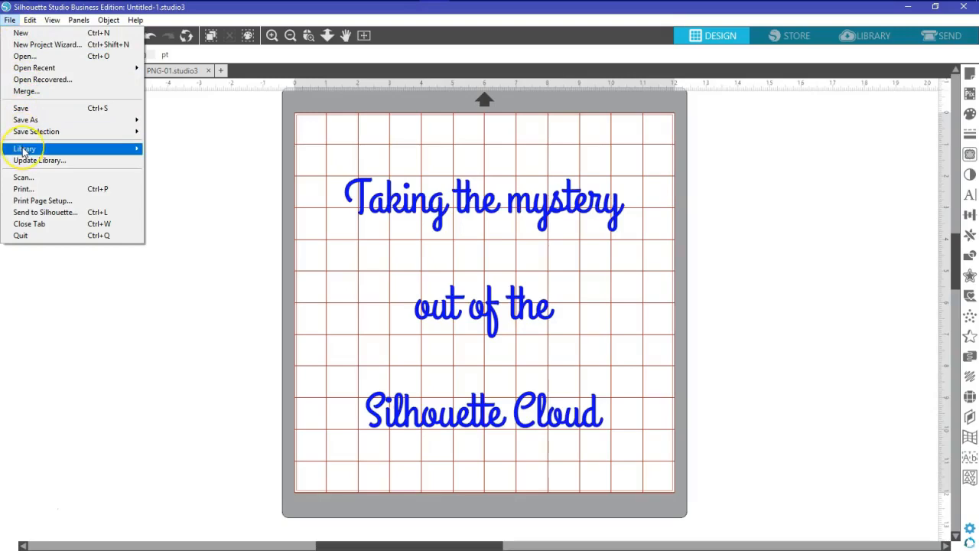
mouse_move(22, 151)
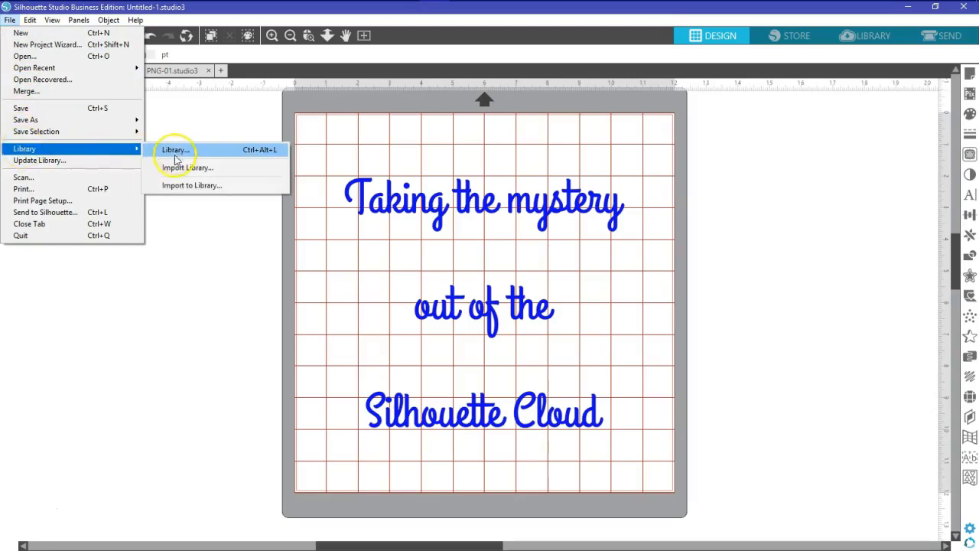
left_click(877, 38)
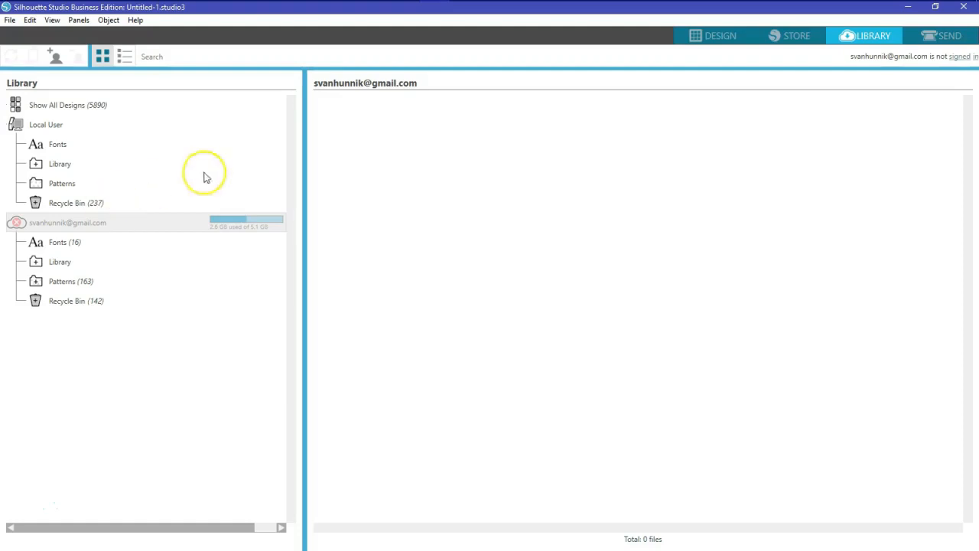
Return from the Library to the Design workspace showing the Untitled-1 title design
left_click(721, 37)
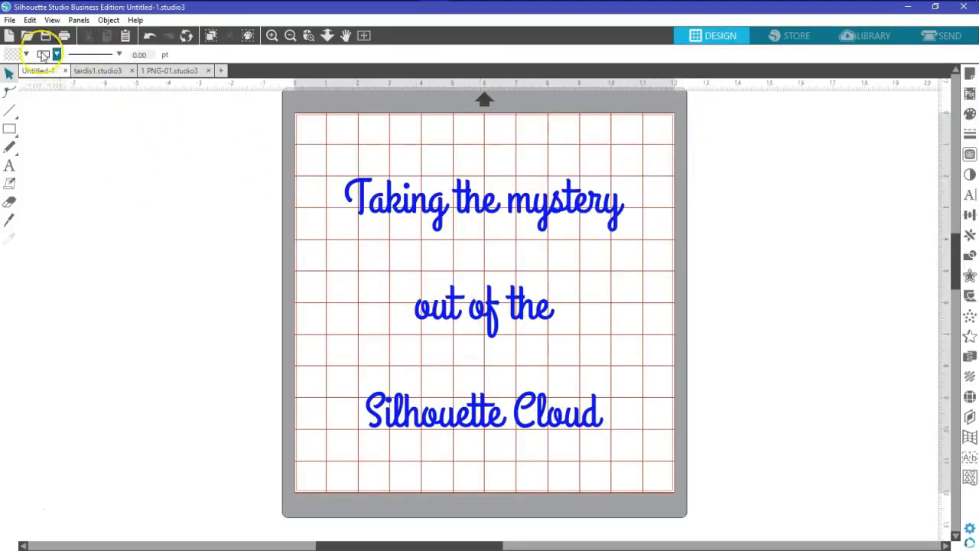
Save the title design with Save to Library as test in the !!Examples folder
left_click(10, 20)
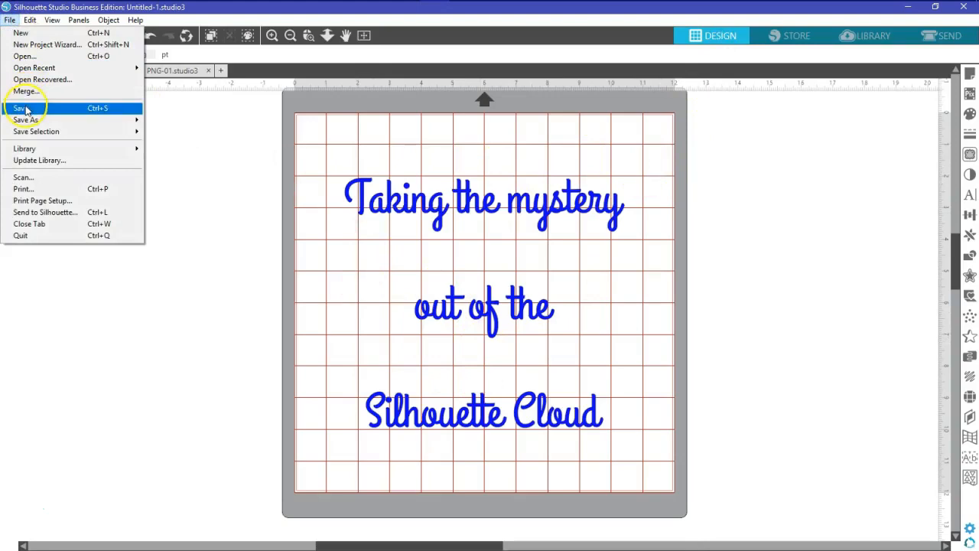
mouse_move(27, 120)
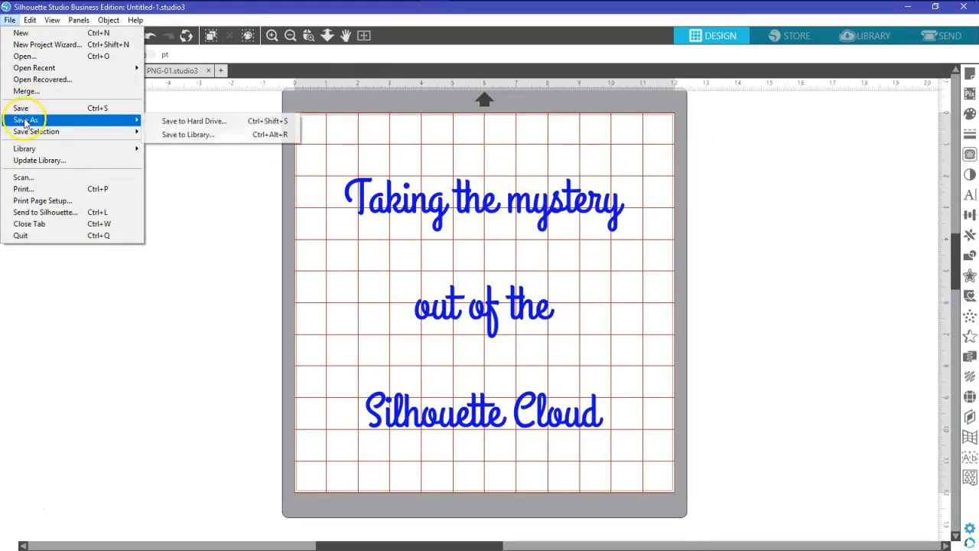
left_click(181, 136)
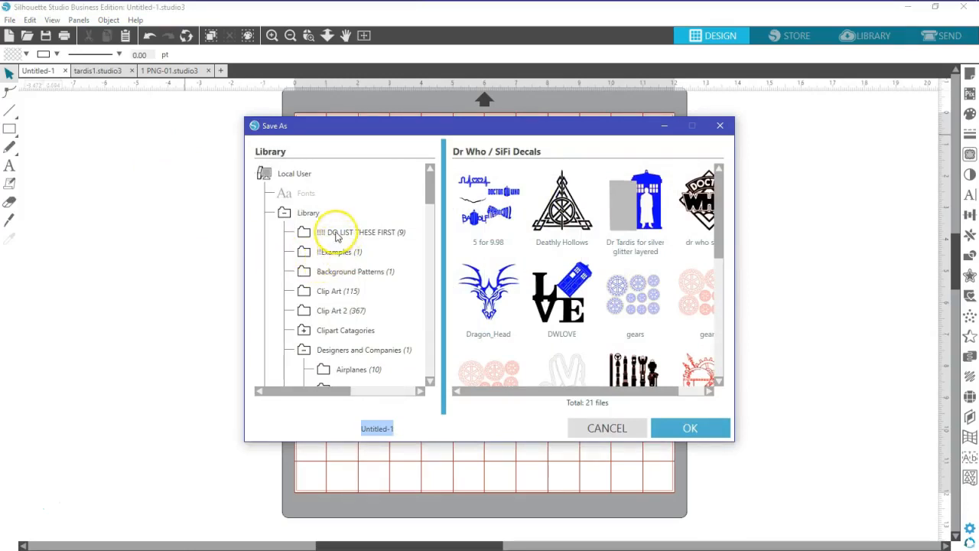
left_click(330, 251)
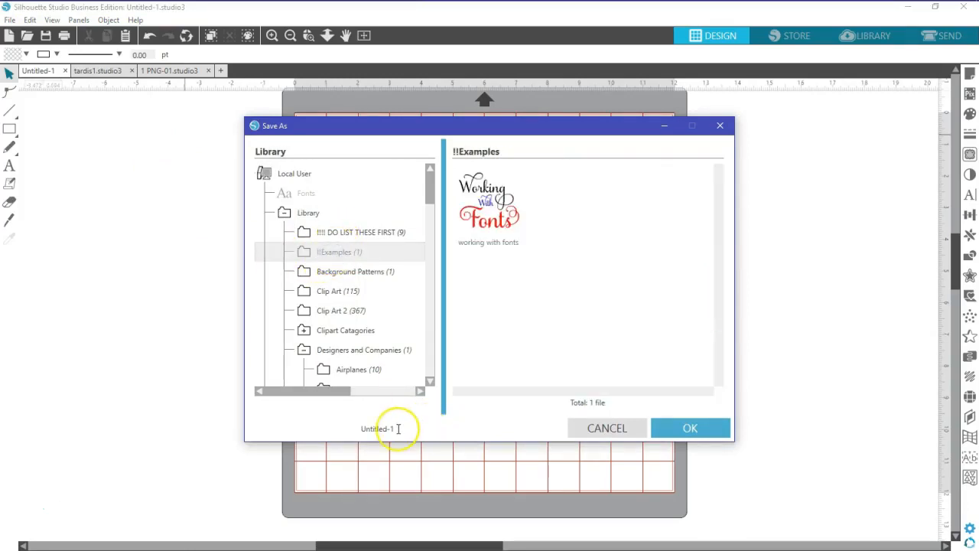
double_click(390, 428)
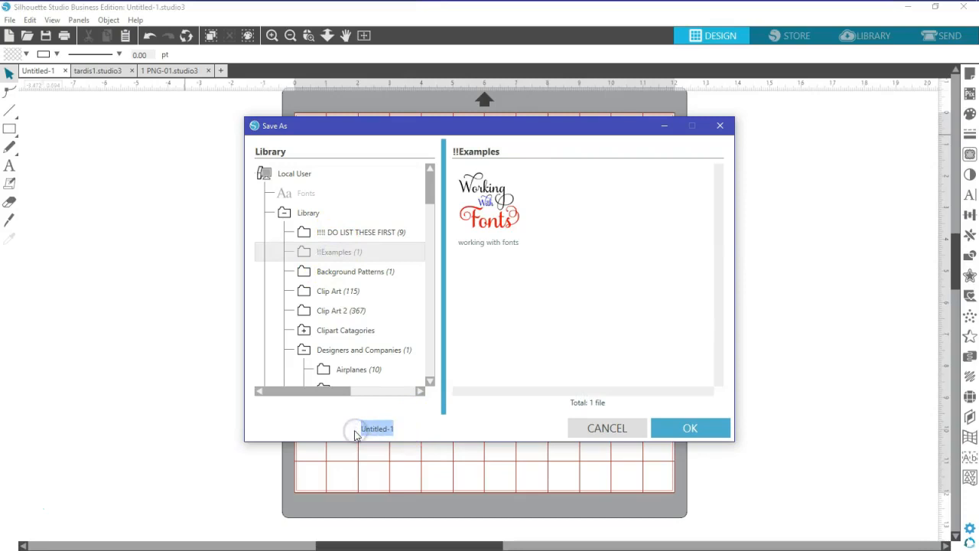
type("test")
left_click(690, 427)
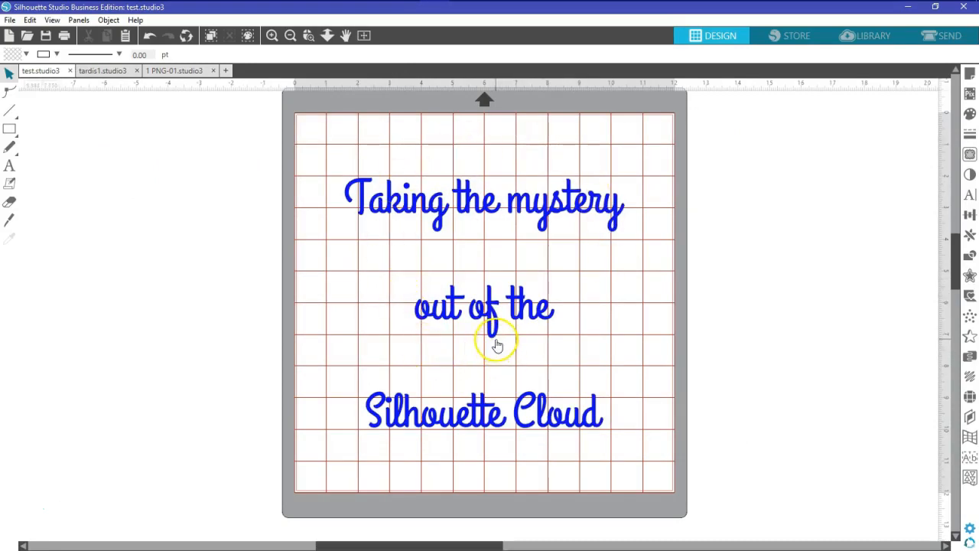
left_click(875, 40)
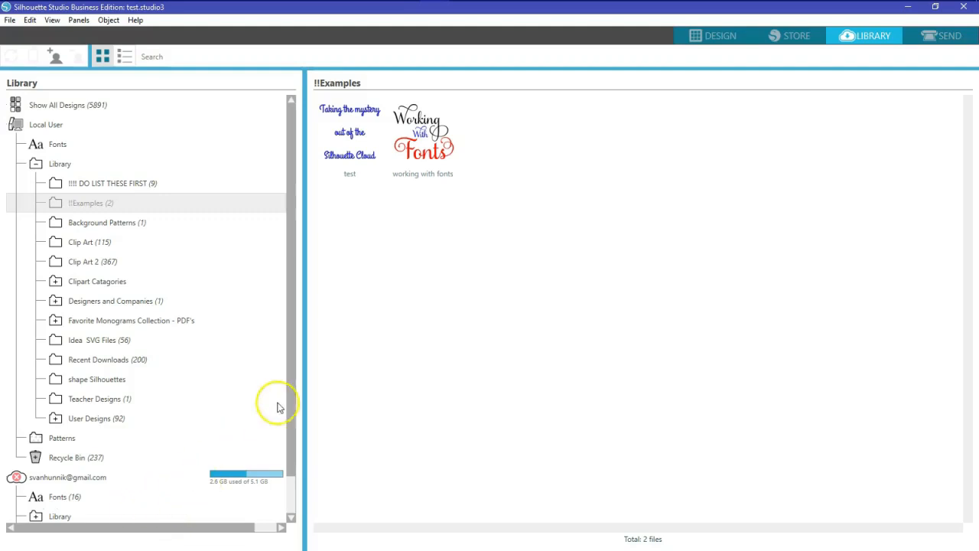
left_click(719, 36)
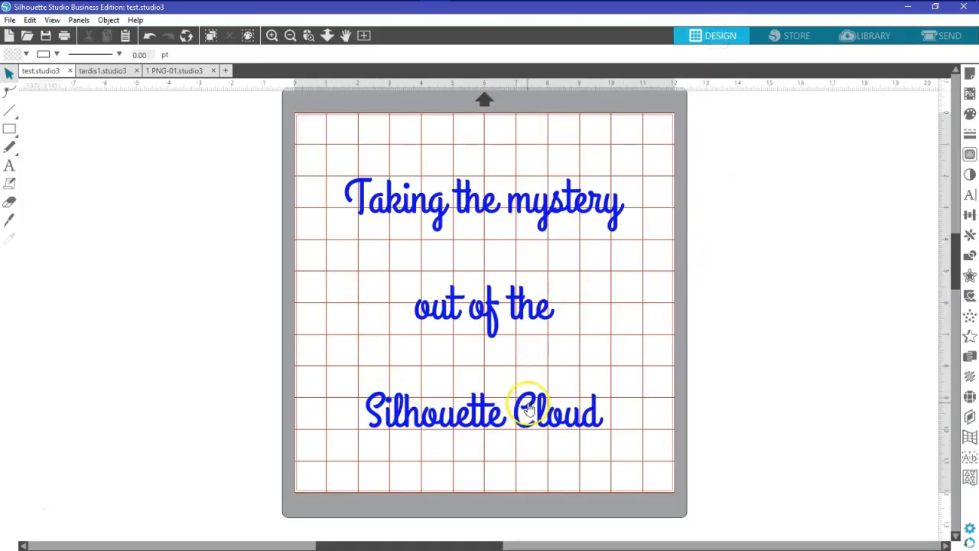
left_click(10, 19)
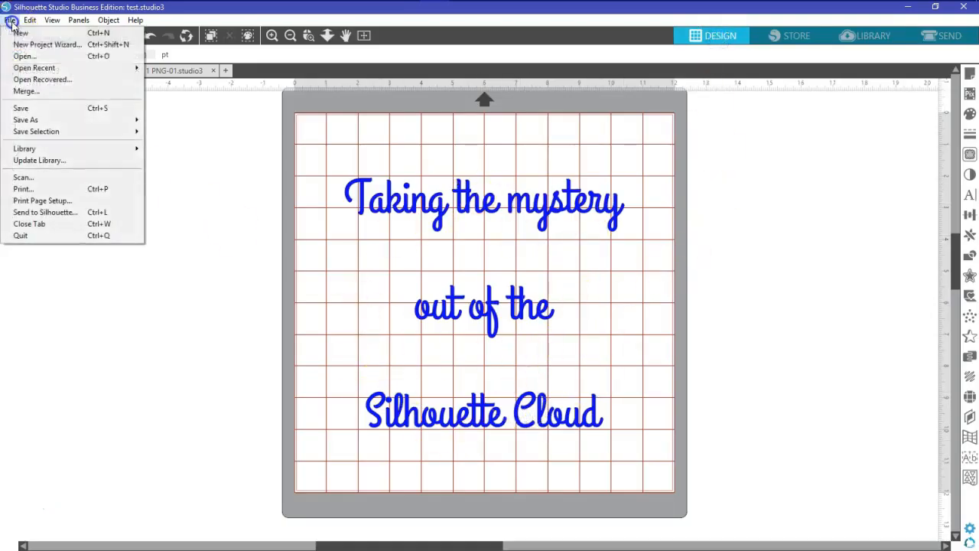
Save test.studio3 as Silhouette Studio V3 type into D:\!!!!! on FILES I CREATED
mouse_move(23, 120)
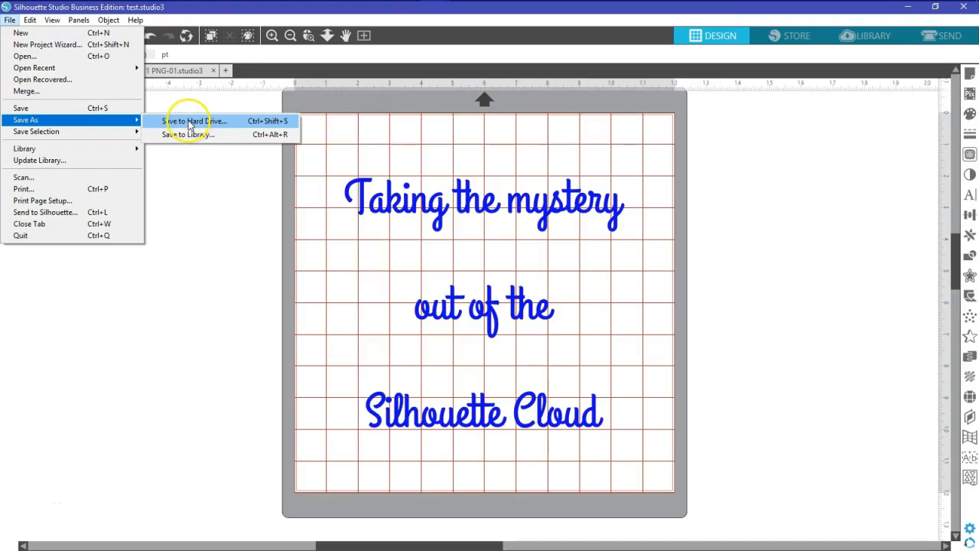
left_click(195, 121)
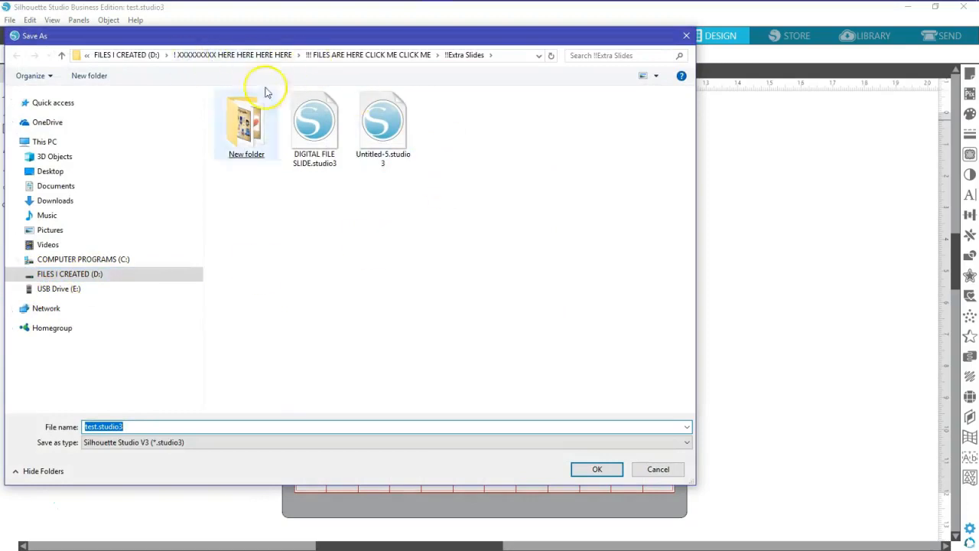
left_click(17, 274)
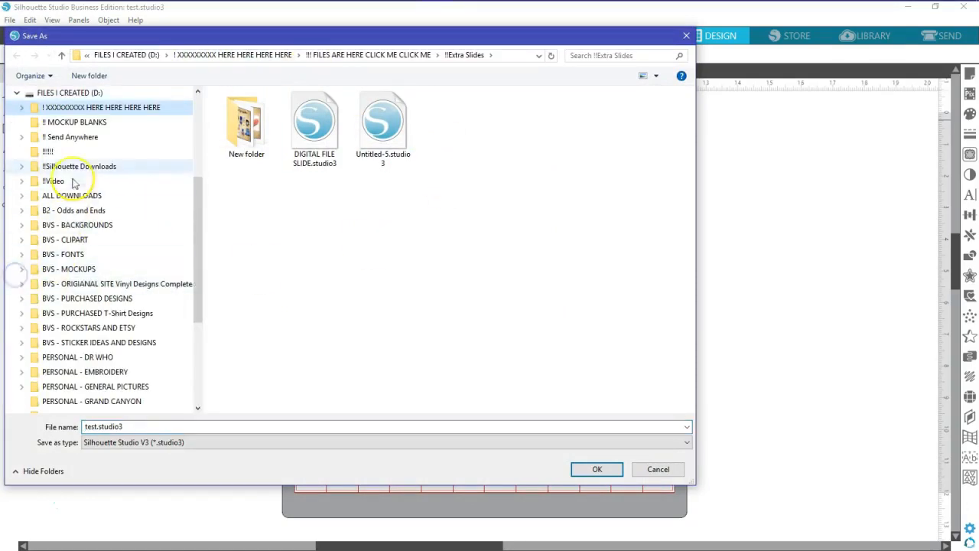
left_click(47, 152)
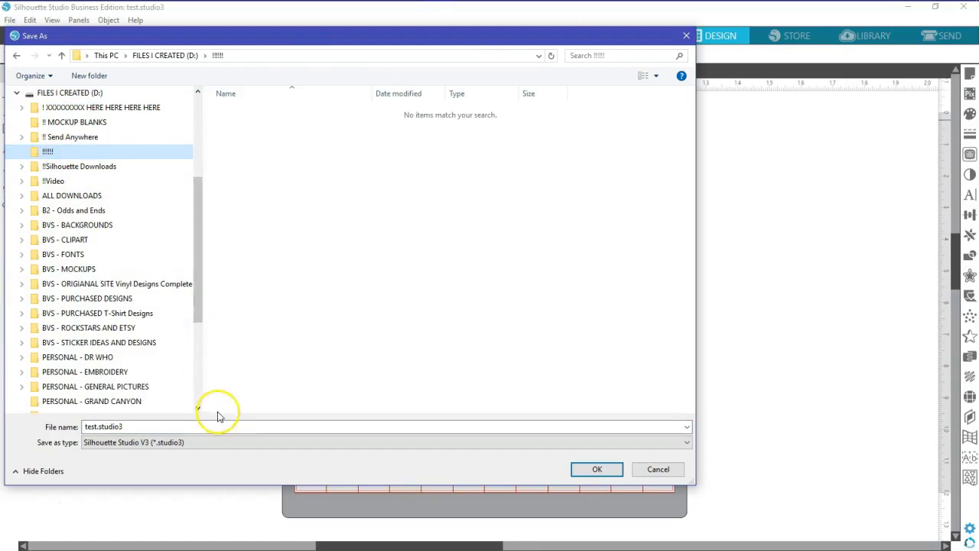
left_click(125, 441)
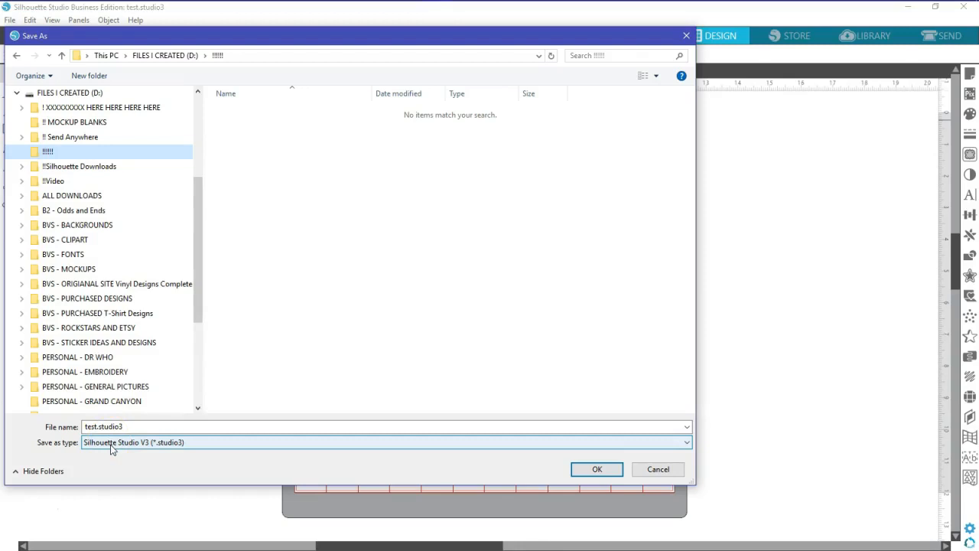
left_click(685, 444)
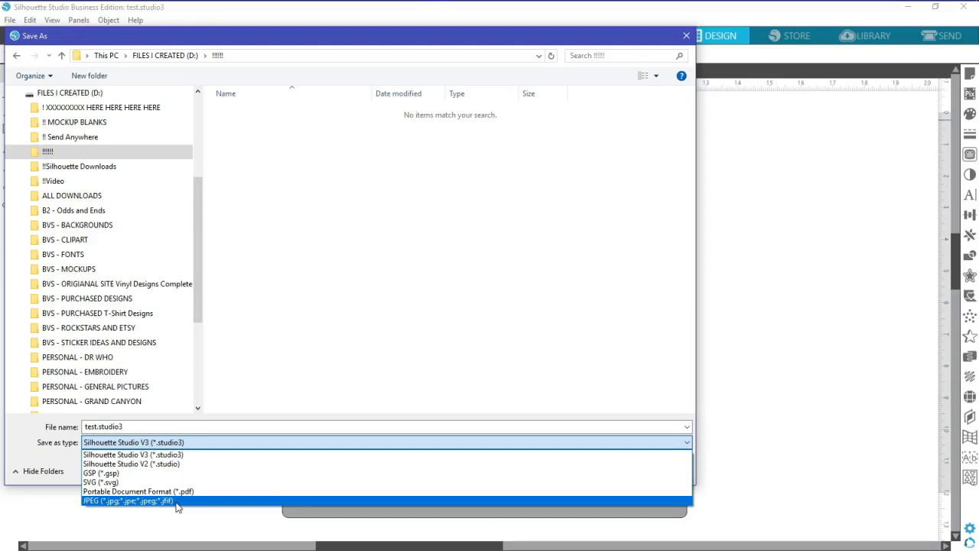
left_click(101, 483)
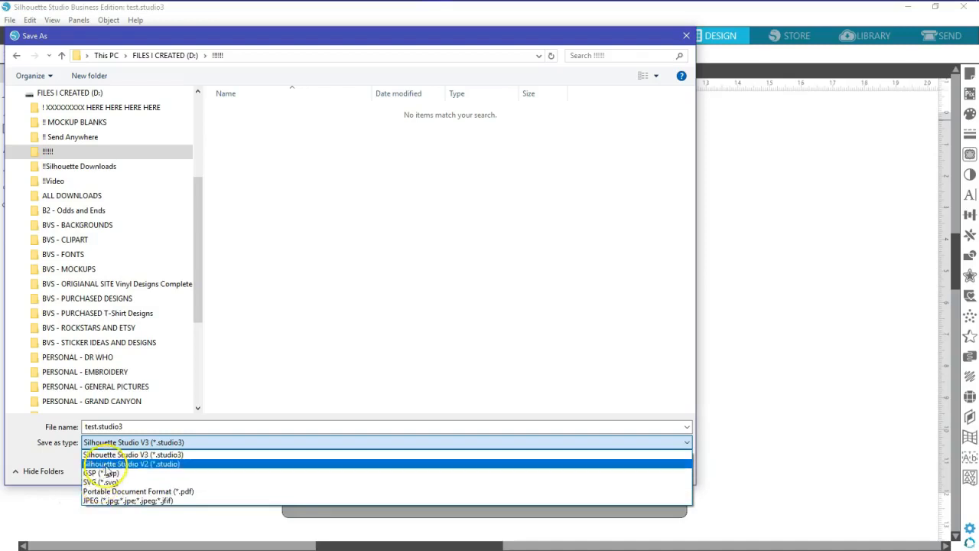
left_click(111, 456)
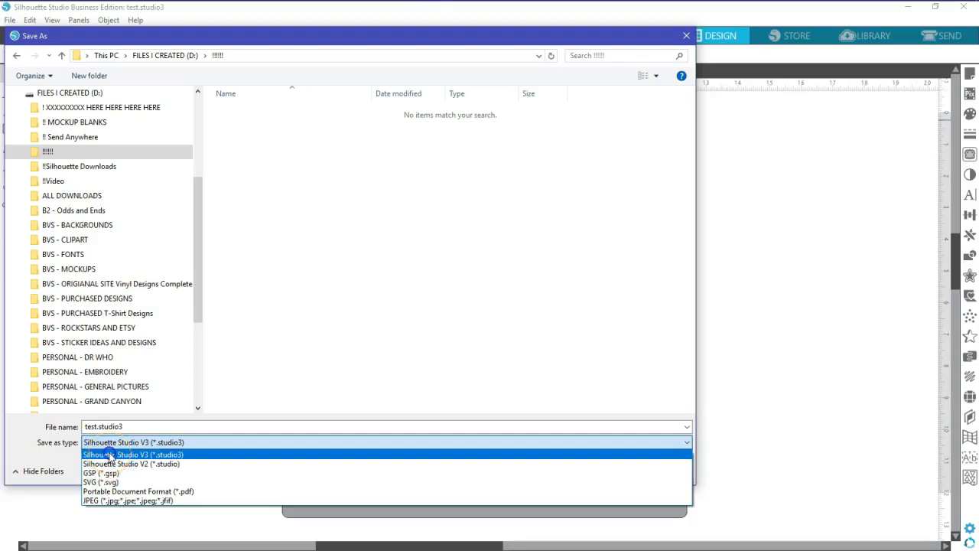
left_click(111, 456)
left_click(598, 470)
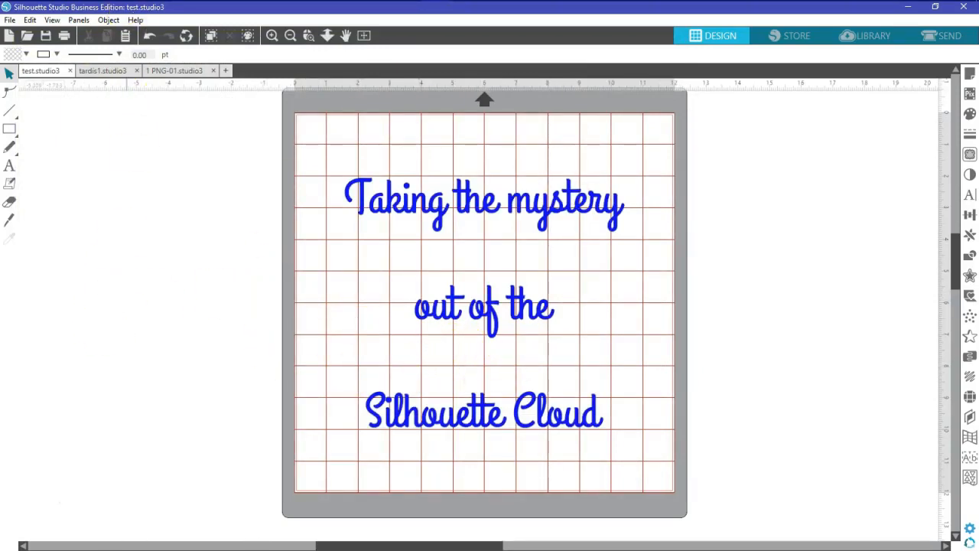
Find and select test.studio3 in D:\!!!!!, then close File Explorer
mouse_move(164, 23)
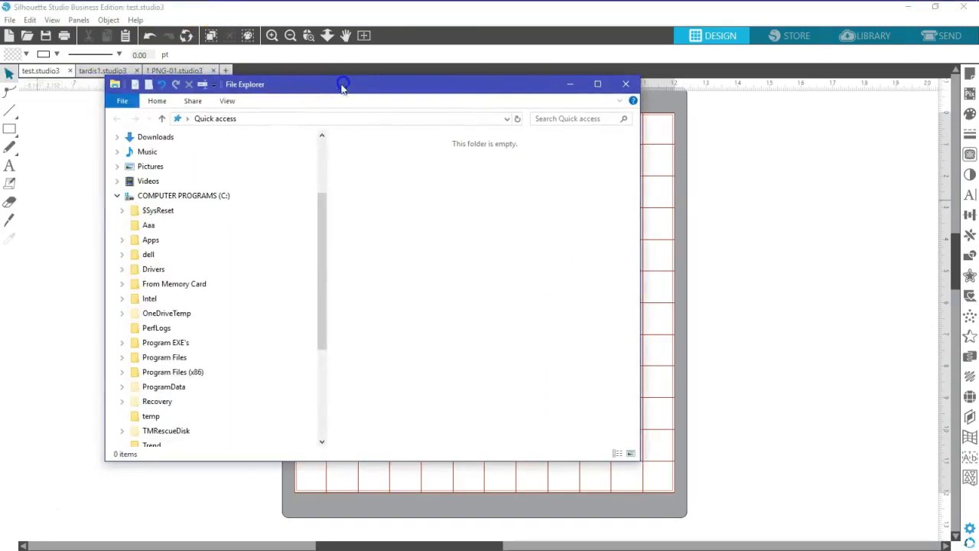
left_click(118, 196)
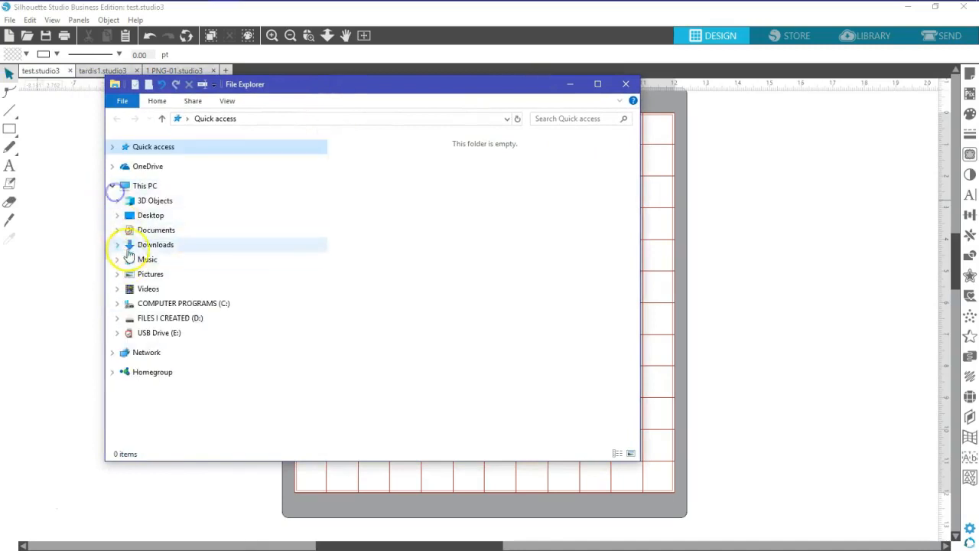
left_click(116, 318)
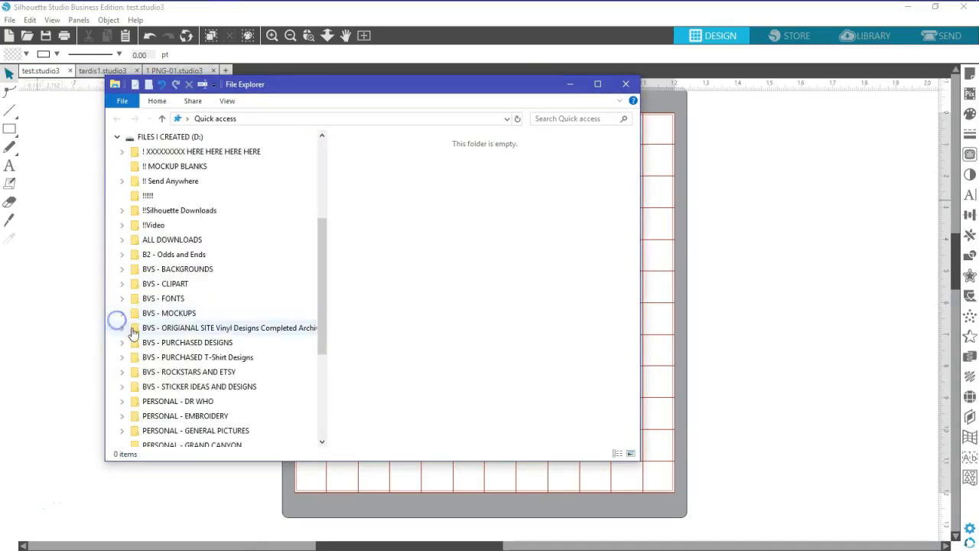
left_click(146, 197)
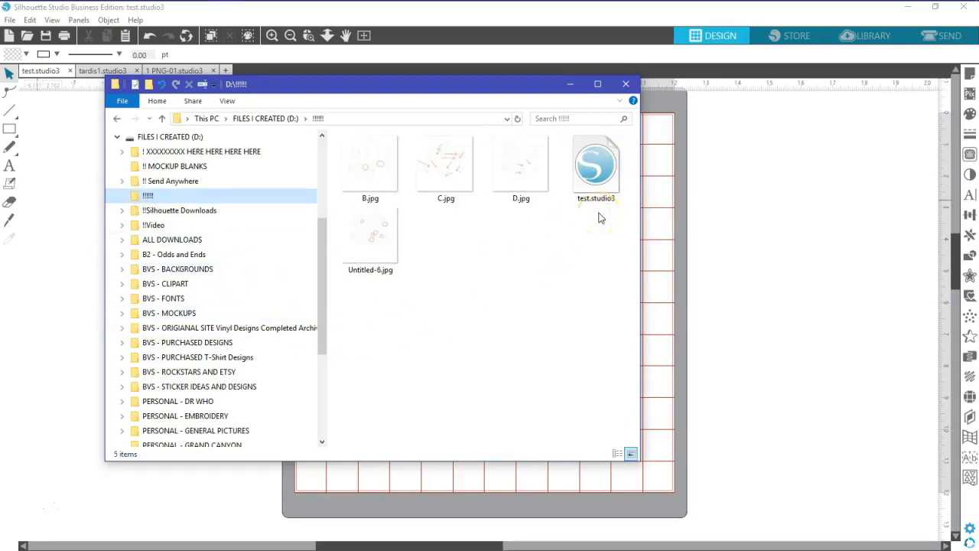
left_click(604, 162)
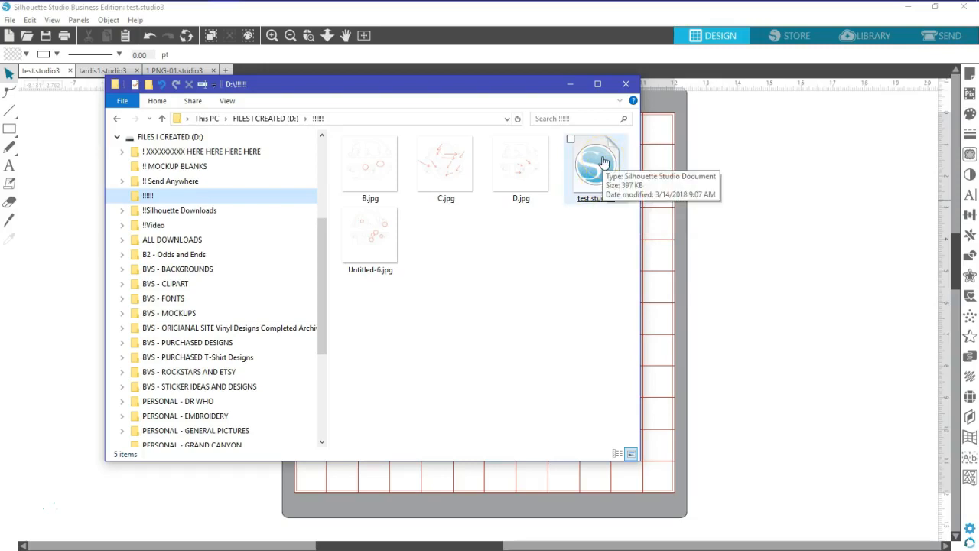
left_click(626, 84)
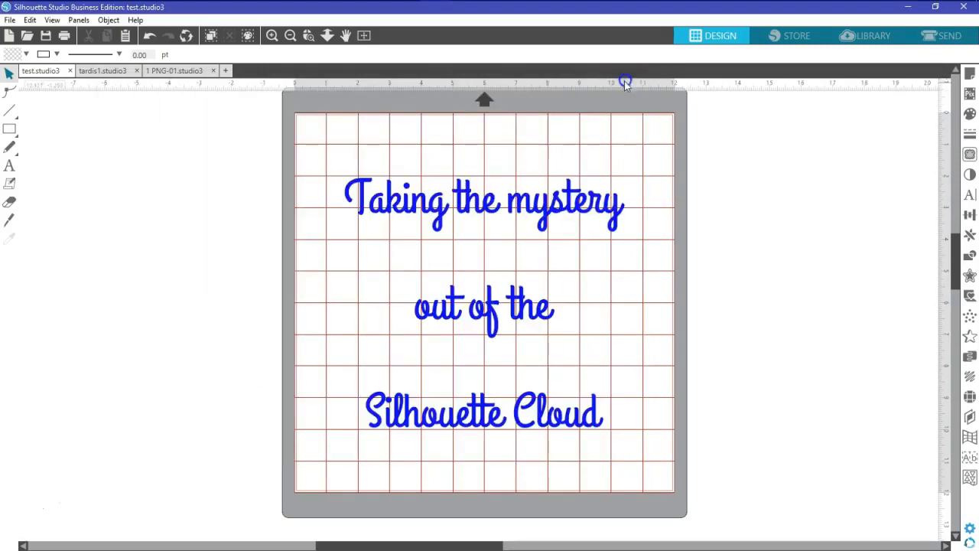
left_click(11, 22)
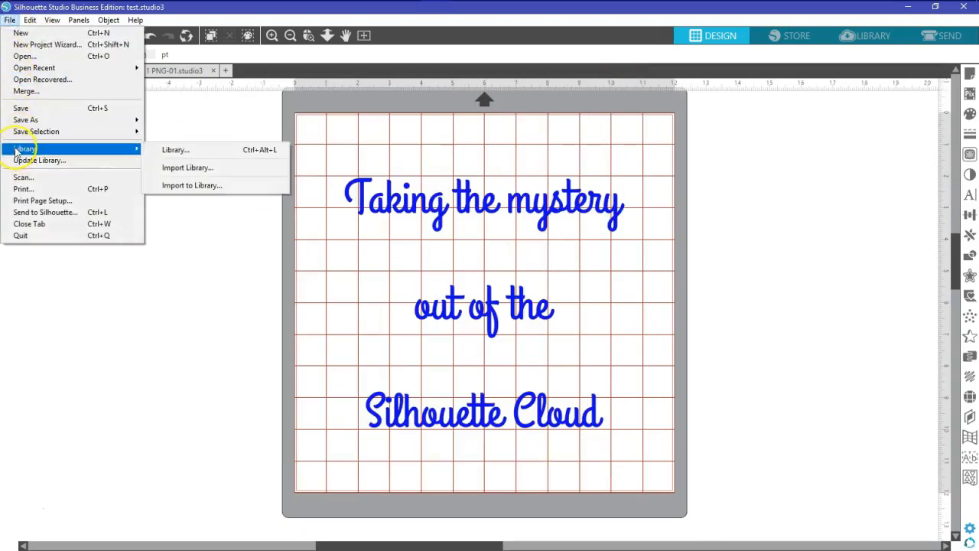
Export the design to the hard drive as test.jpg in JPEG format, 1800 × 1800 pixels
mouse_move(107, 134)
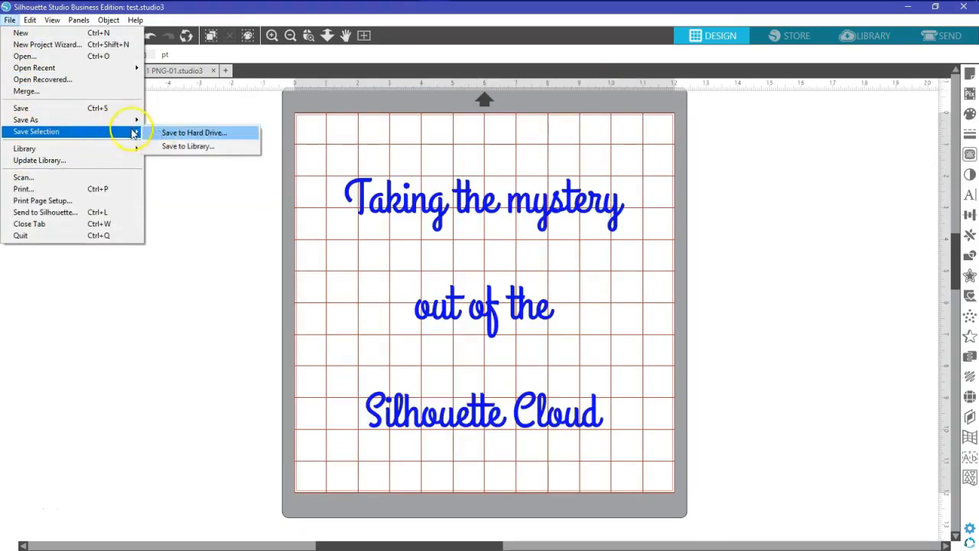
left_click(164, 122)
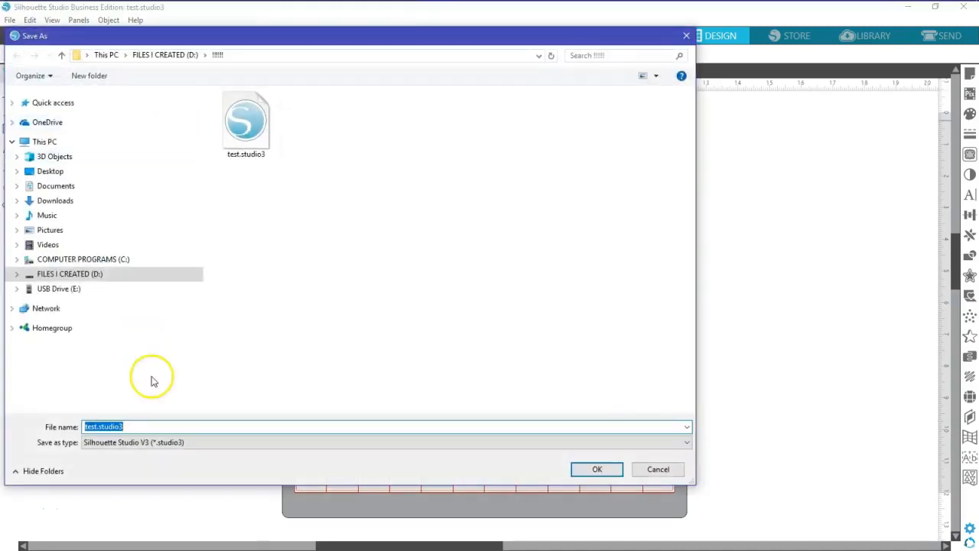
left_click(662, 444)
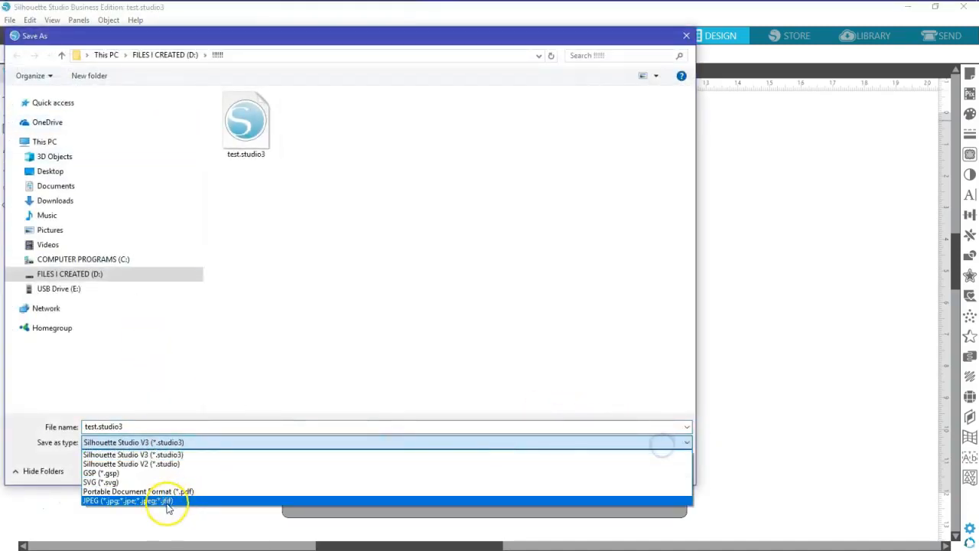
left_click(165, 501)
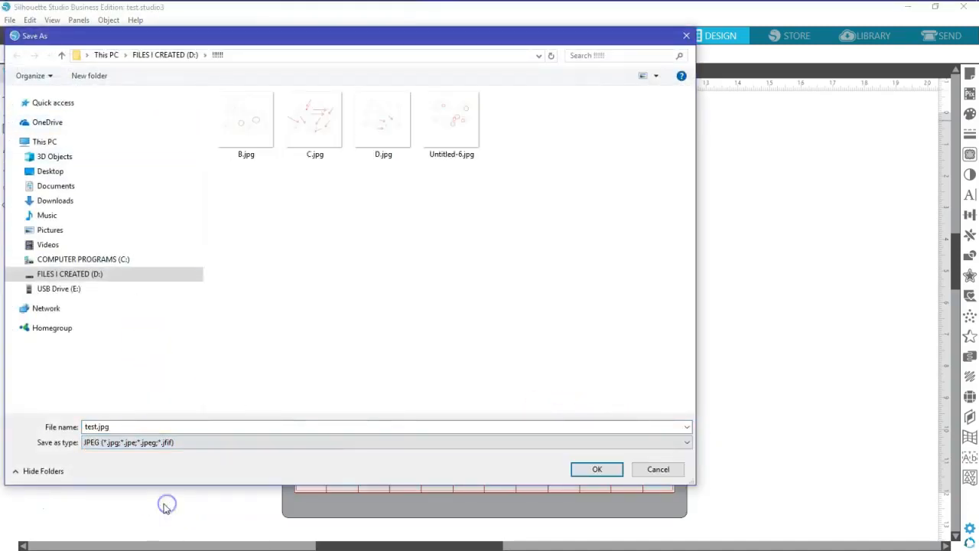
left_click(600, 468)
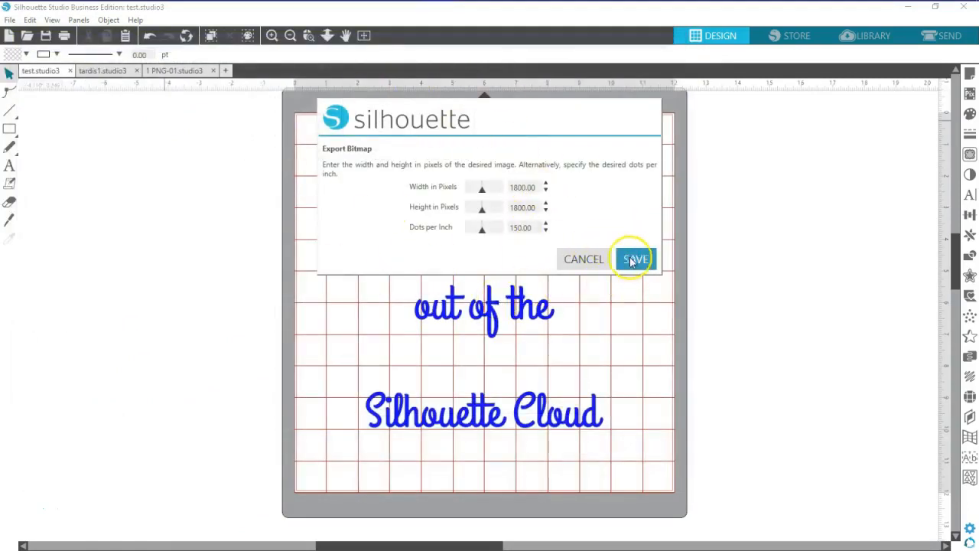
left_click(635, 259)
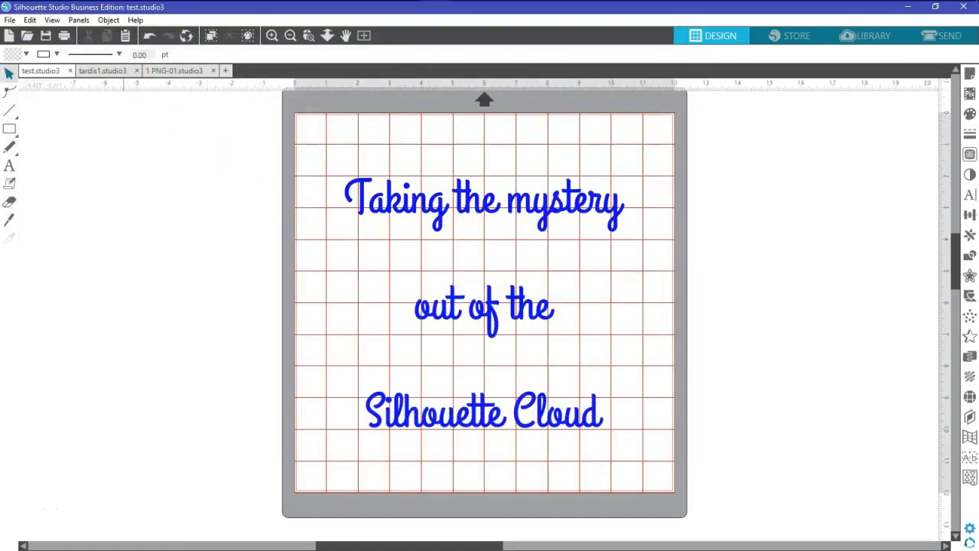
Check that test.jpg (178 KB) sits beside test.studio3 in D:\!!!!!, then close Explorer
mouse_move(191, 3)
left_click(225, 12)
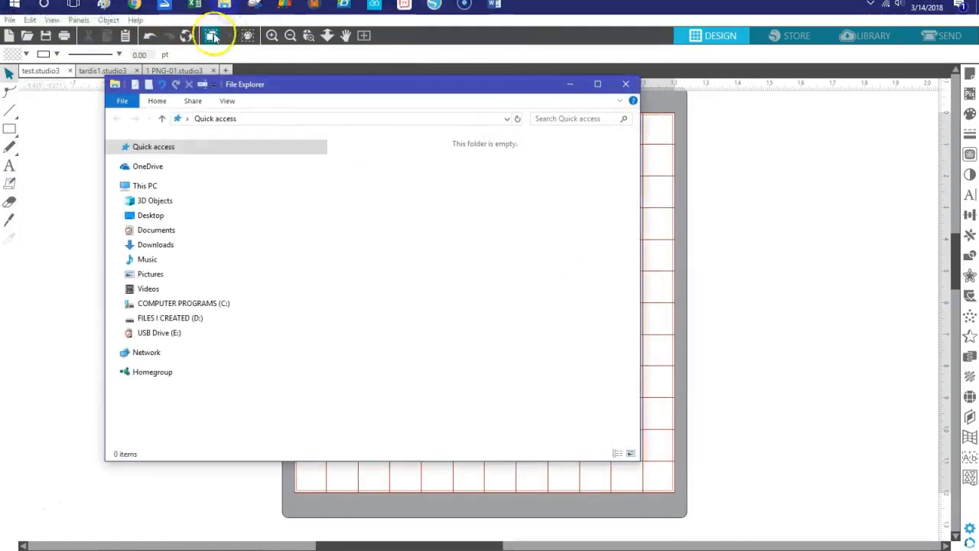
left_click(118, 318)
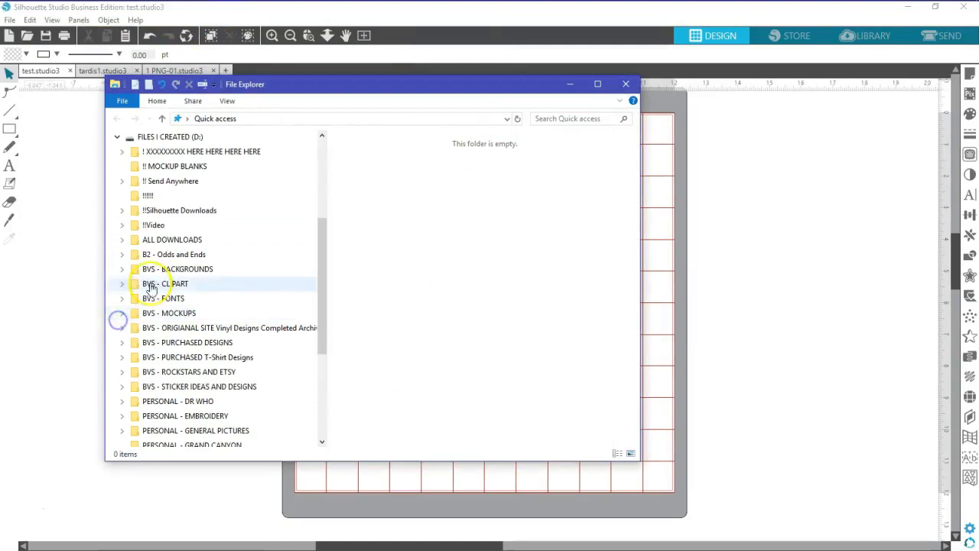
left_click(148, 195)
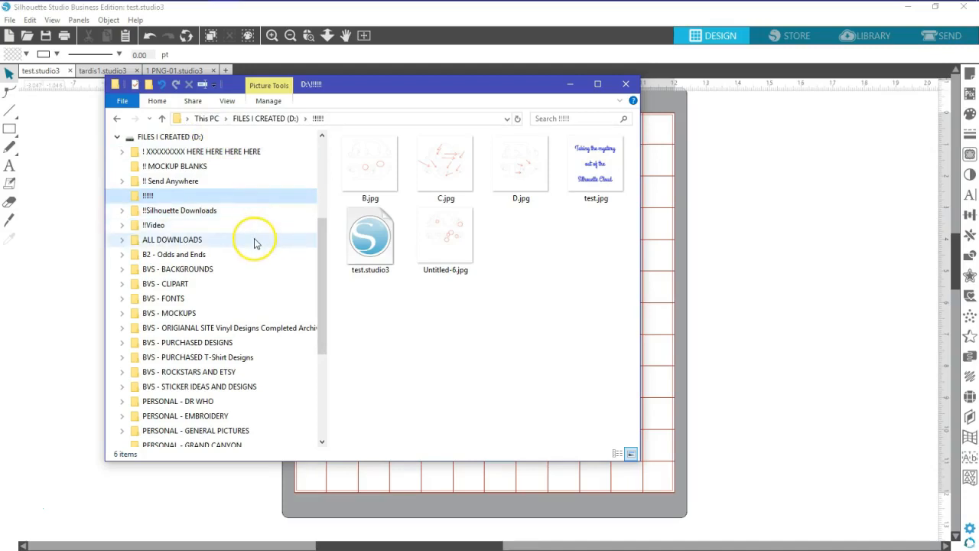
left_click_drag(319, 234, 319, 207)
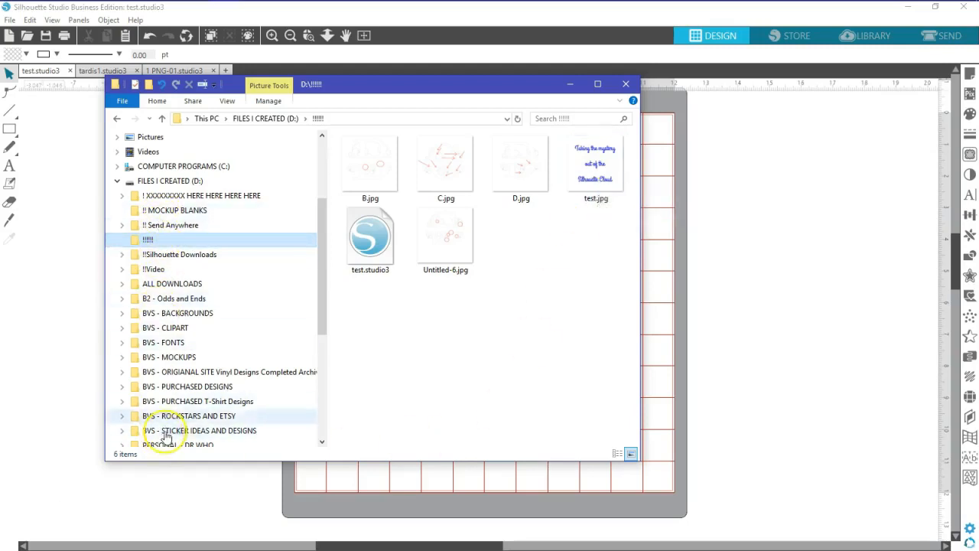
left_click(625, 84)
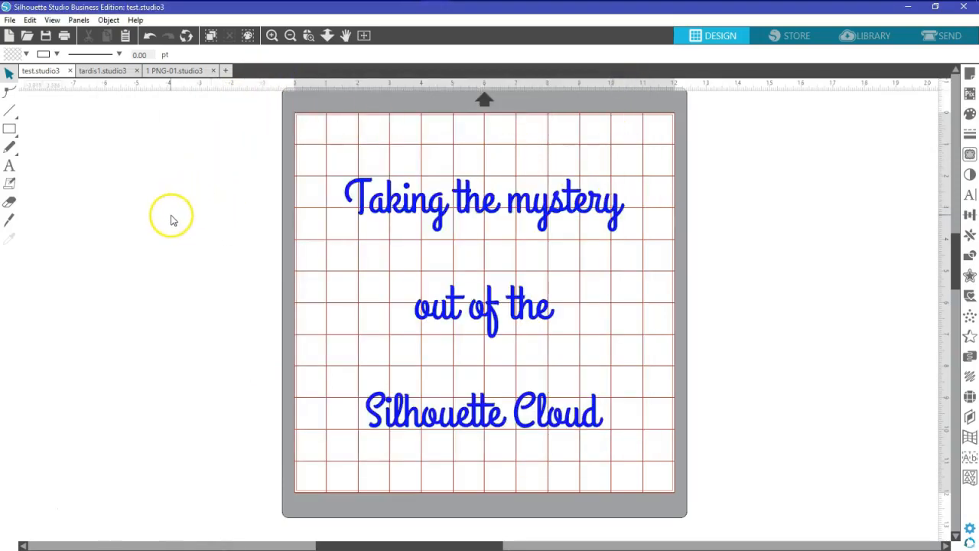
Save test through Save to Library into the cloud account's Back up of User Designs folder
left_click(10, 21)
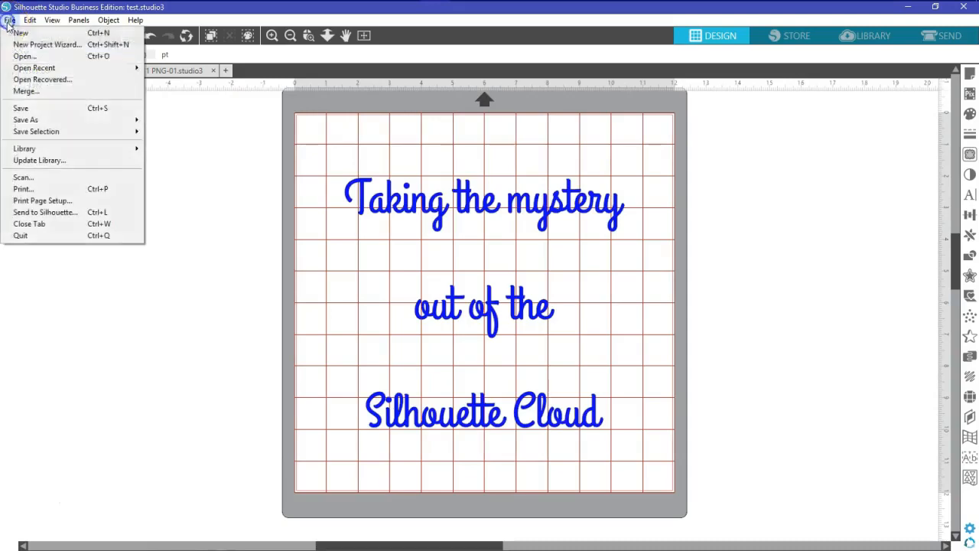
mouse_move(33, 120)
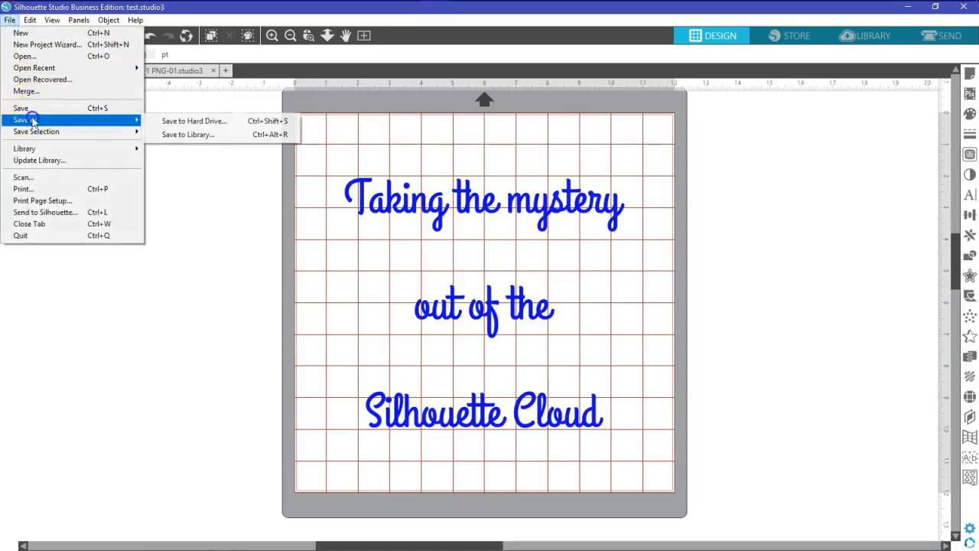
left_click(190, 136)
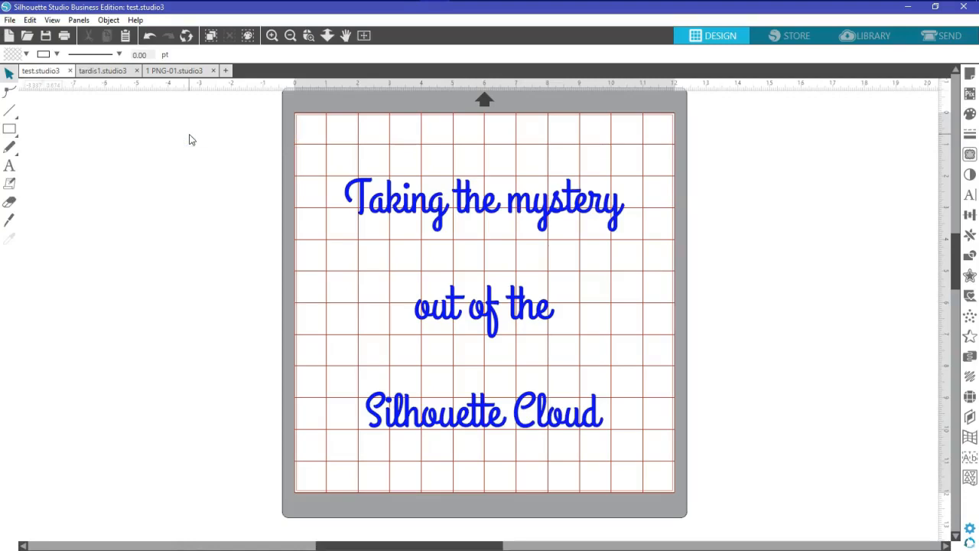
left_click_drag(430, 214, 428, 278)
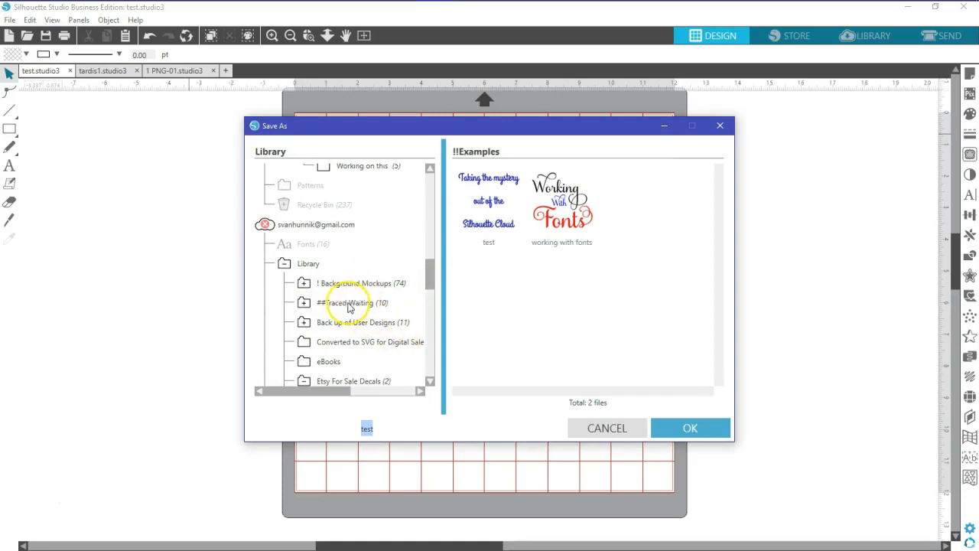
left_click(336, 322)
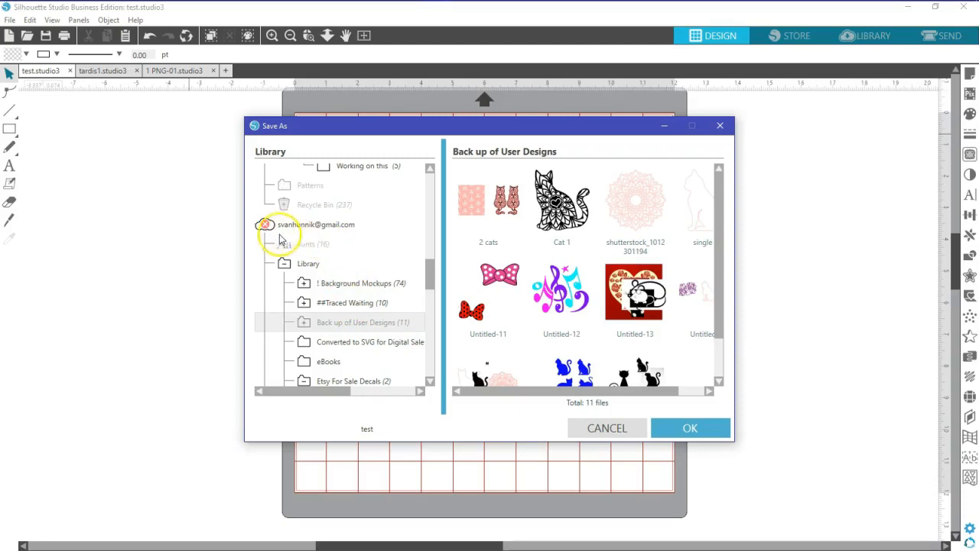
mouse_move(266, 232)
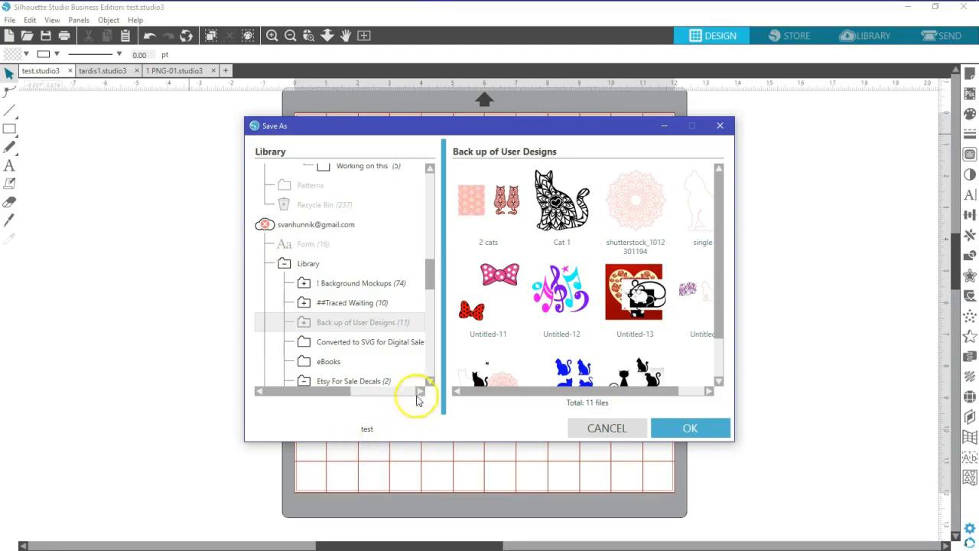
left_click(694, 428)
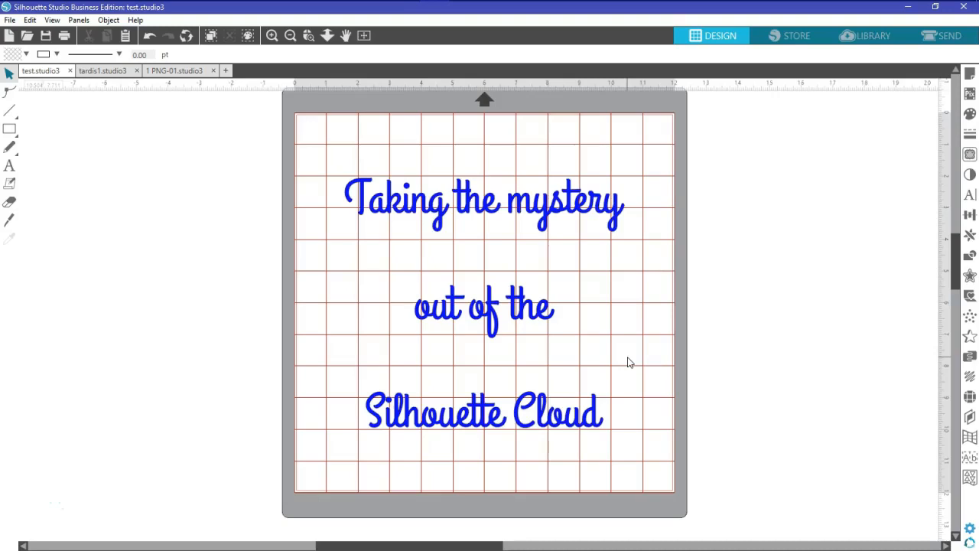
Switch to the Library, scroll the folder tree down, and select the cloud account
left_click(870, 35)
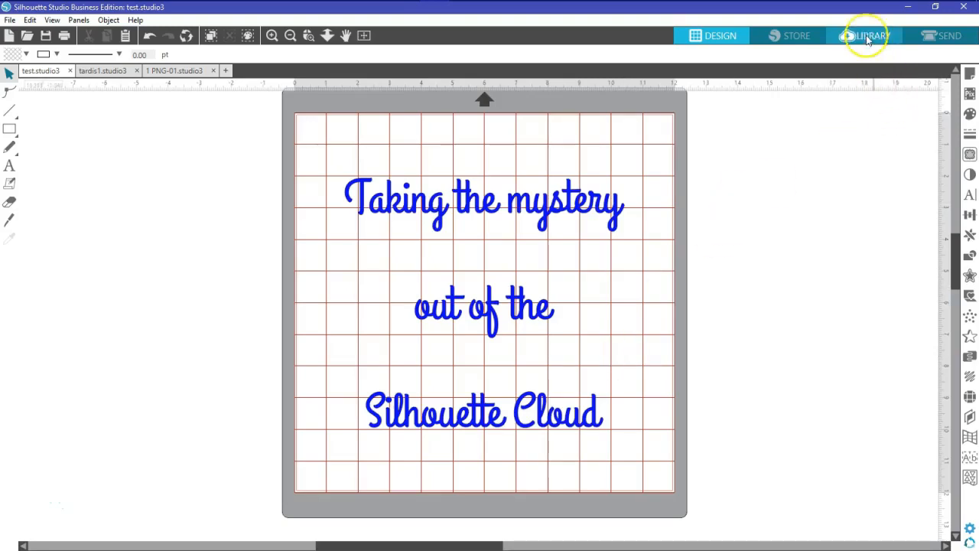
left_click_drag(286, 252, 280, 330)
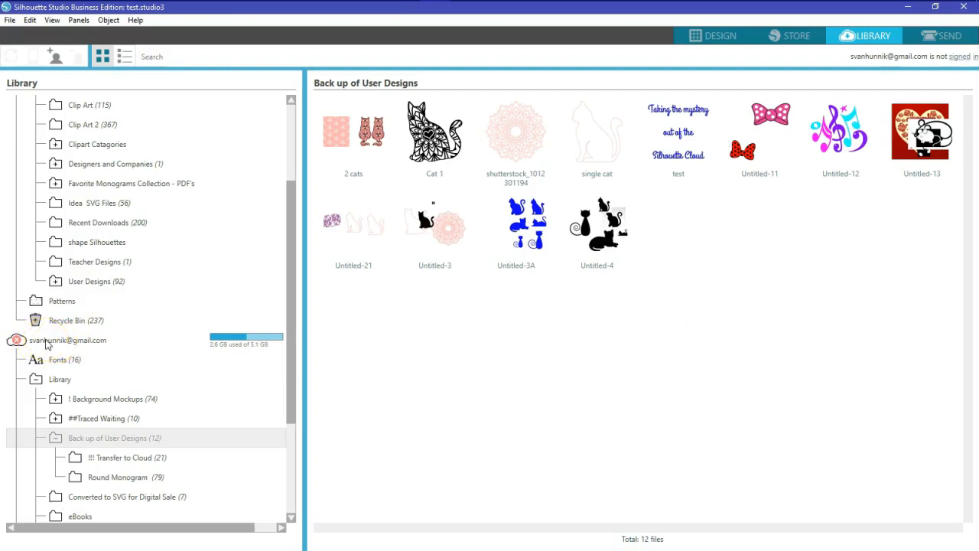
left_click(46, 344)
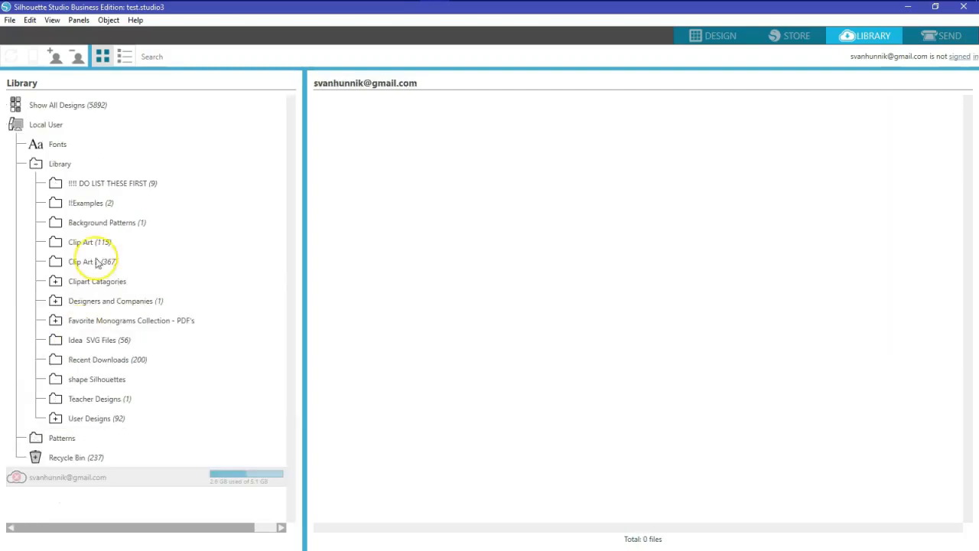
Attempt cloud account sign-in, dismiss the SilhouetteCloud window, and open the Design Store
right_click(82, 478)
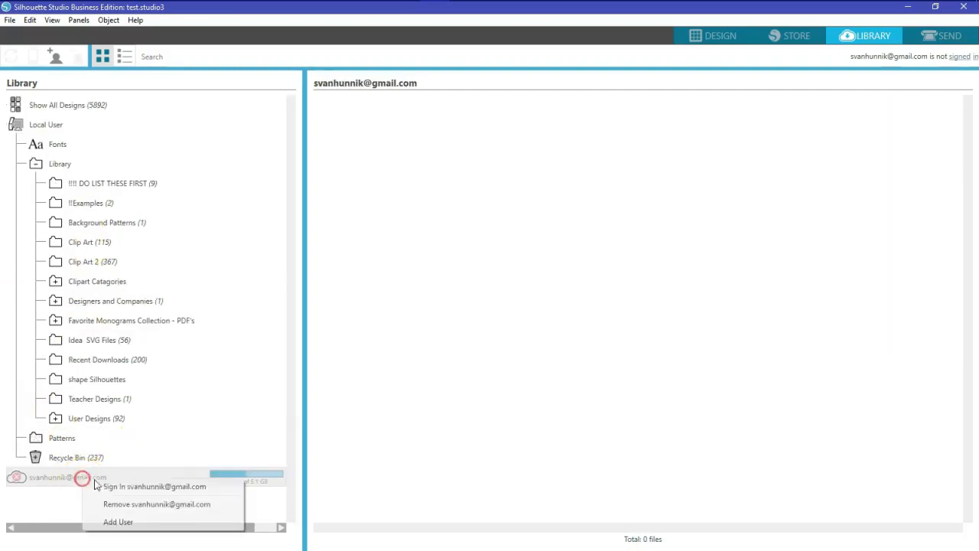
left_click(141, 488)
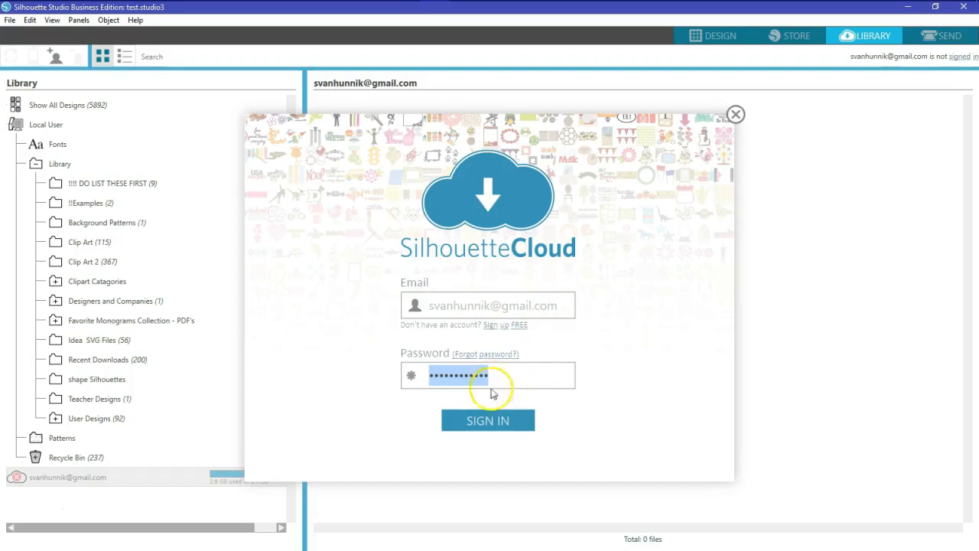
left_click(735, 114)
left_click(796, 37)
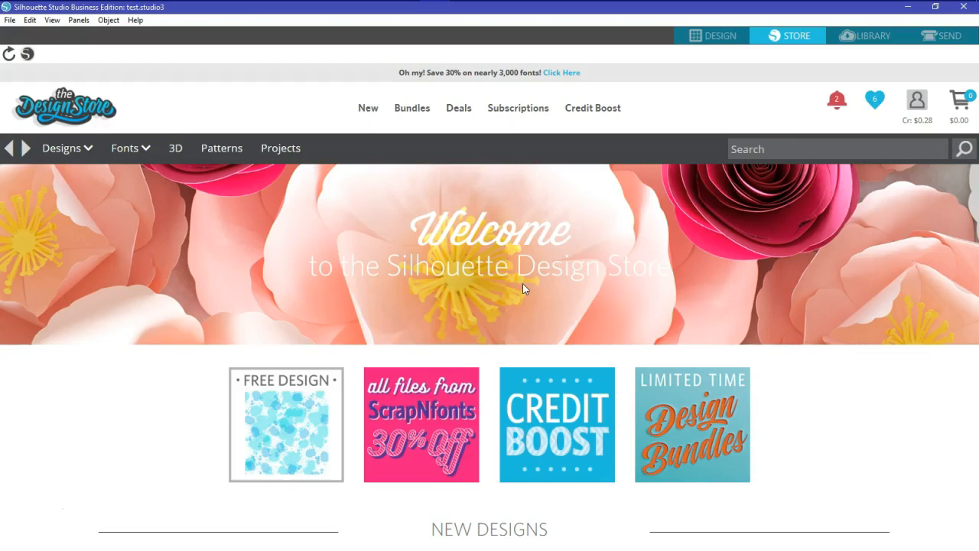
Return to the Library and right-click the cloud account row to bring up its sign-in options
left_click(521, 272)
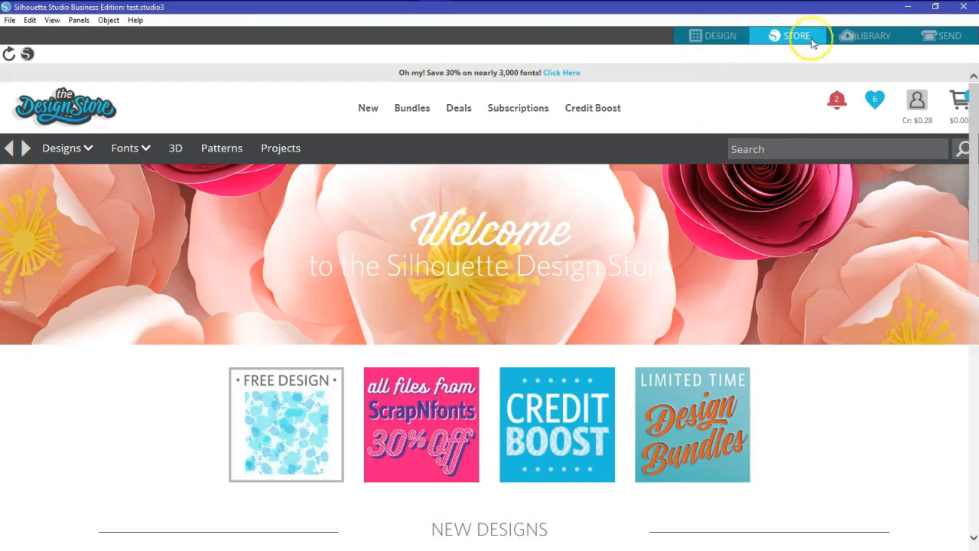
left_click(860, 38)
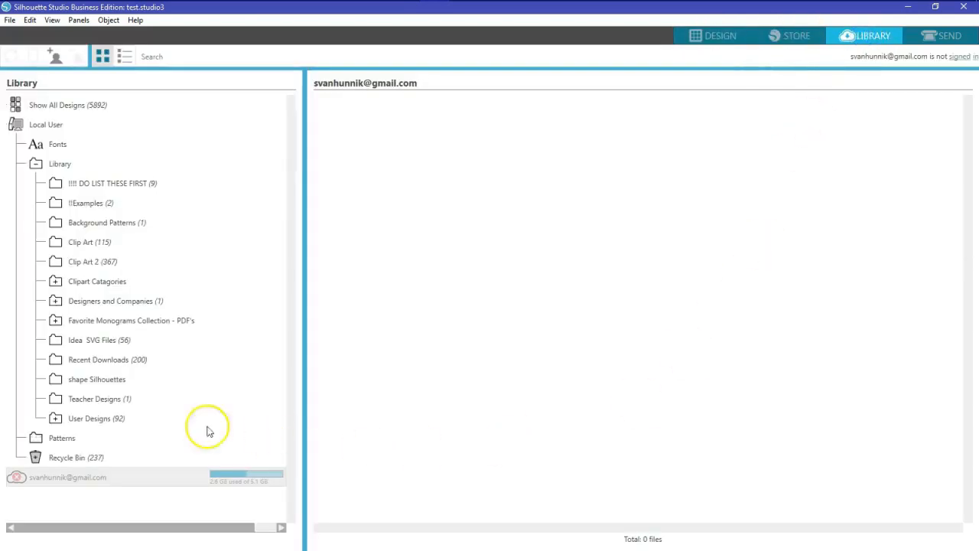
right_click(67, 482)
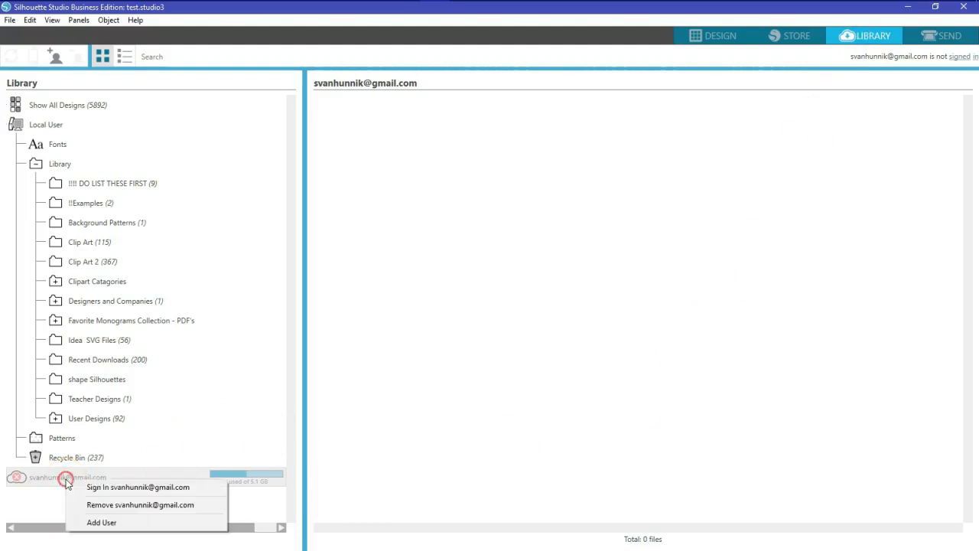
Log in to Silhouette Cloud so the account shows Fonts (16) and Library, with one file uploading
left_click(122, 487)
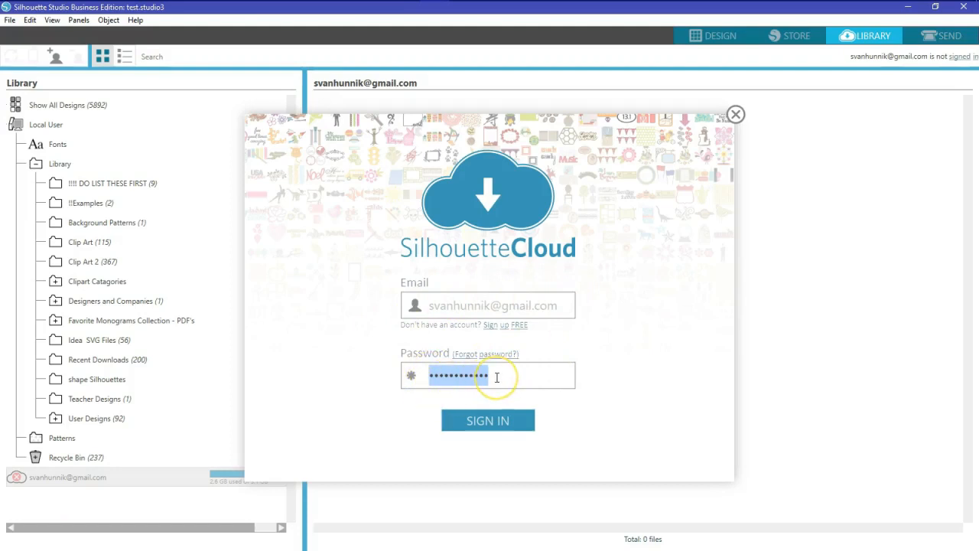
left_click(497, 376)
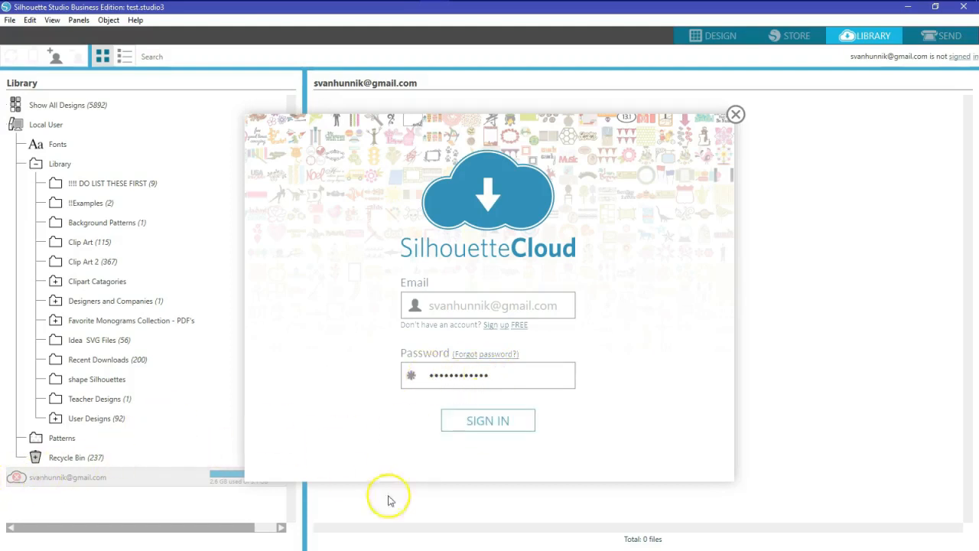
left_click(494, 418)
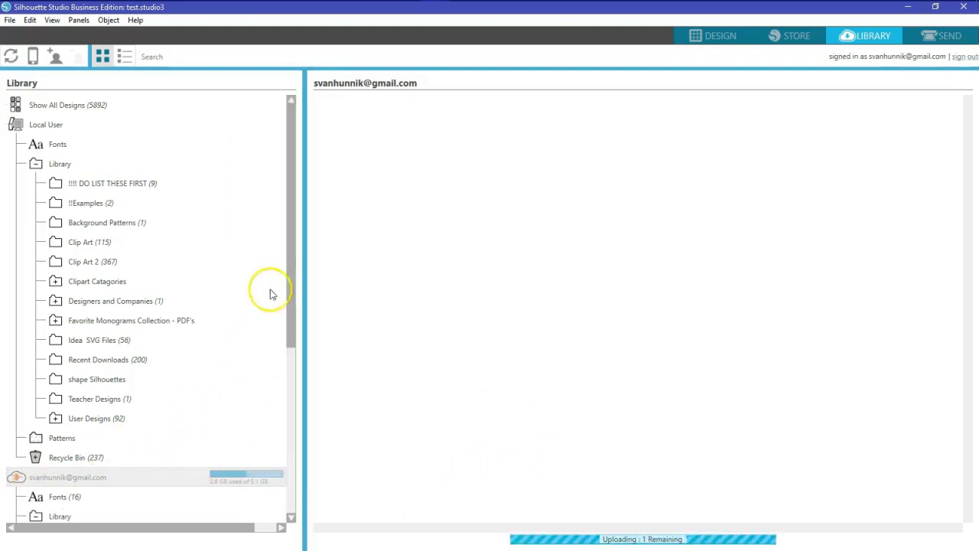
scroll(280, 304, "down", 5)
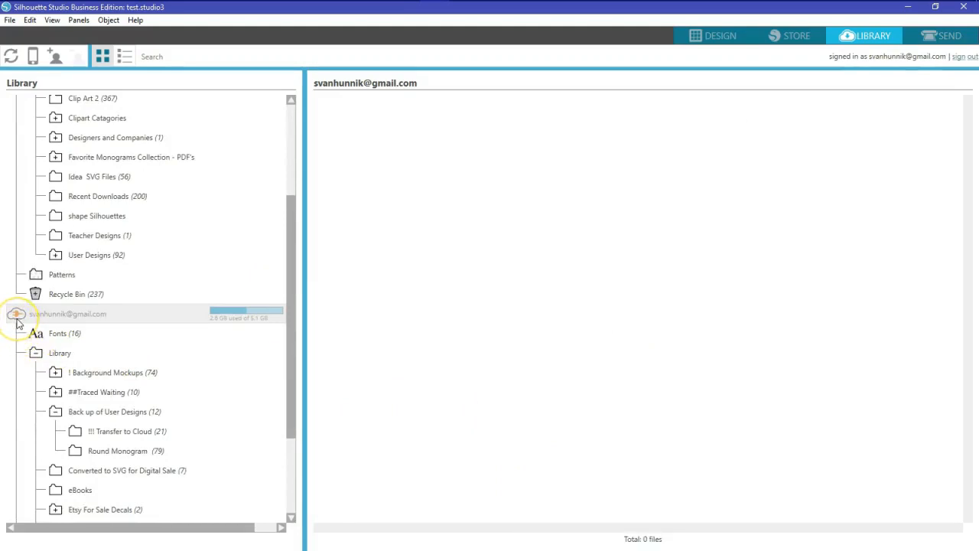
mouse_move(17, 321)
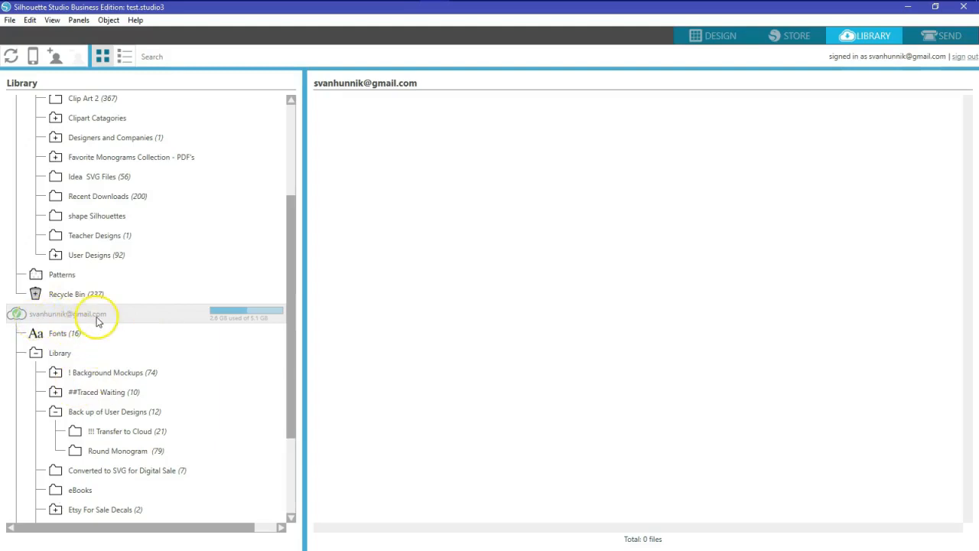
Refresh the library via STORE and LIBRARY, then open the User Designs folder
left_click(795, 40)
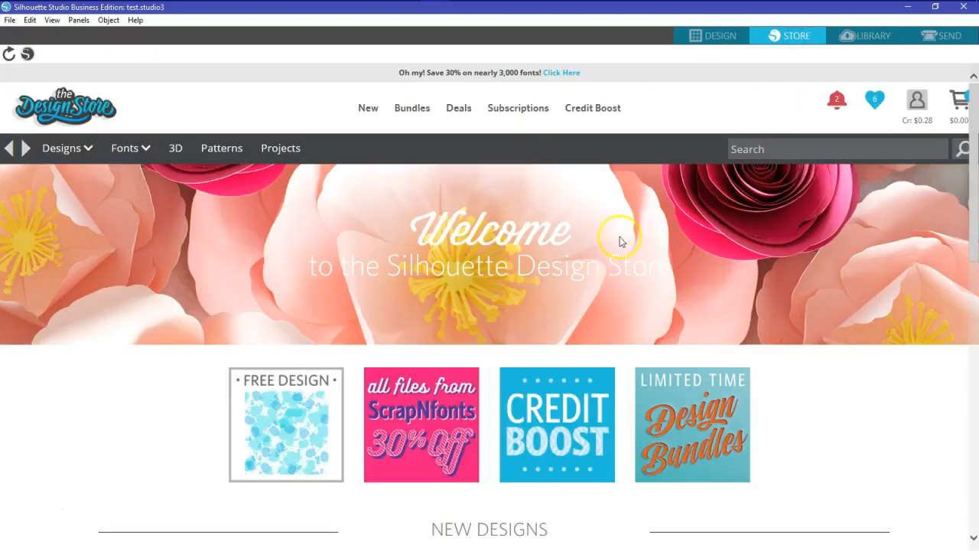
left_click(872, 37)
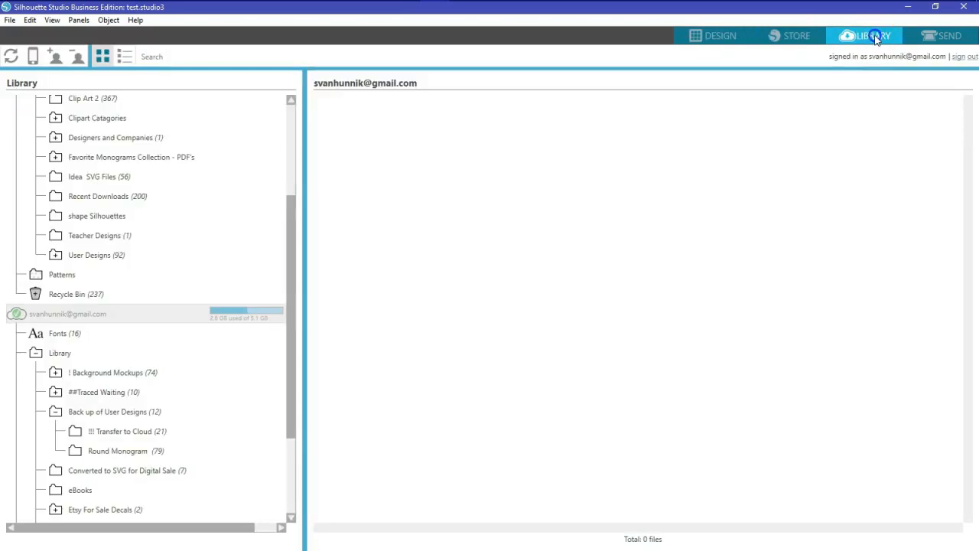
left_click(284, 258)
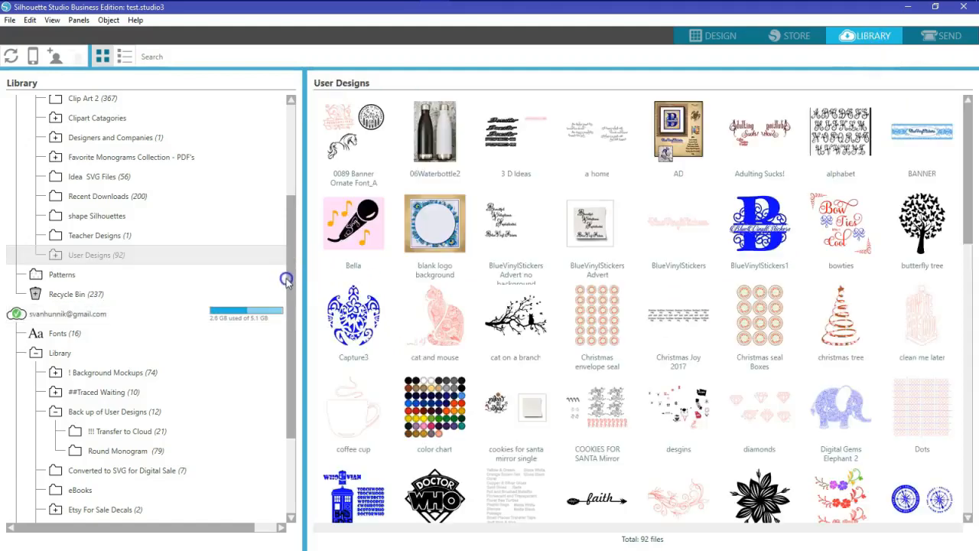
scroll(285, 294, "down", 3)
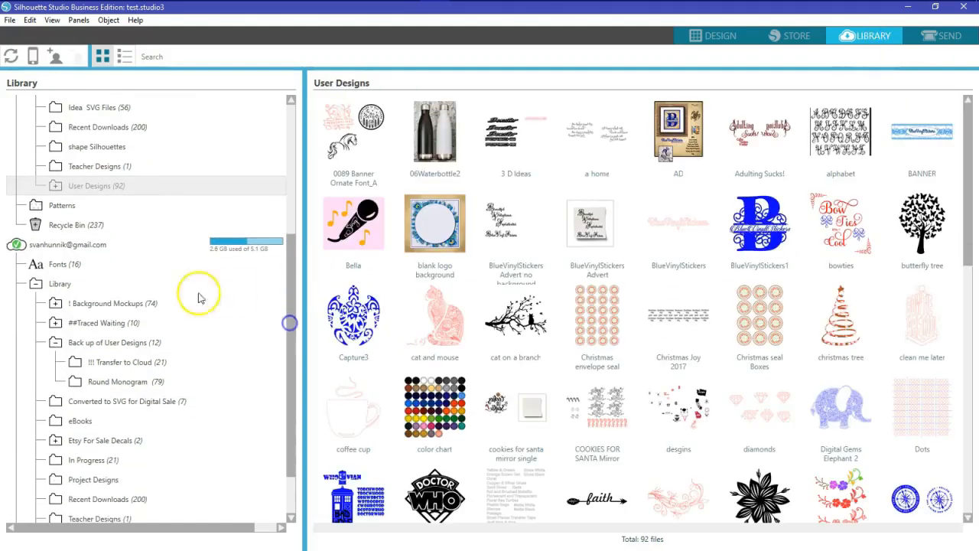
Collapse the cloud and local Library folders and select the cloud Recycle Bin
left_click(36, 284)
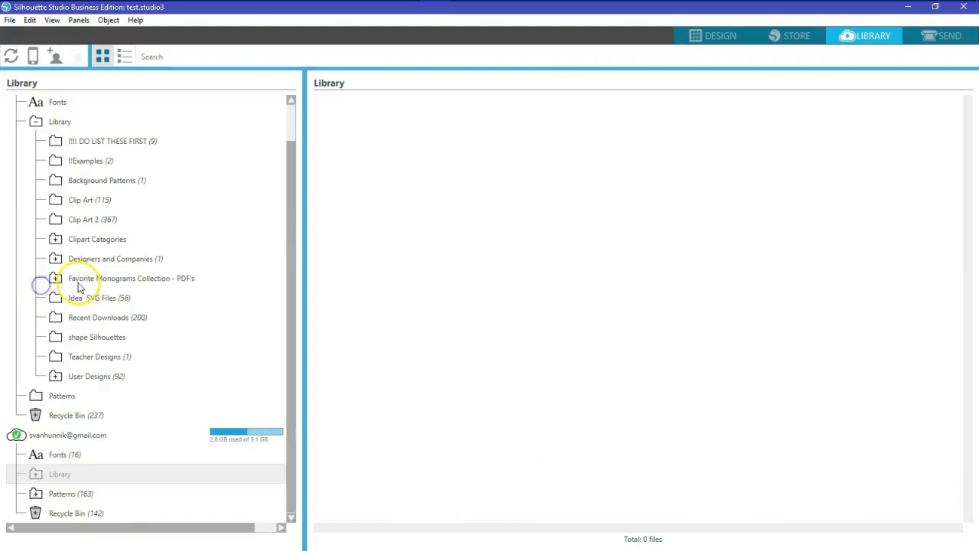
left_click(36, 121)
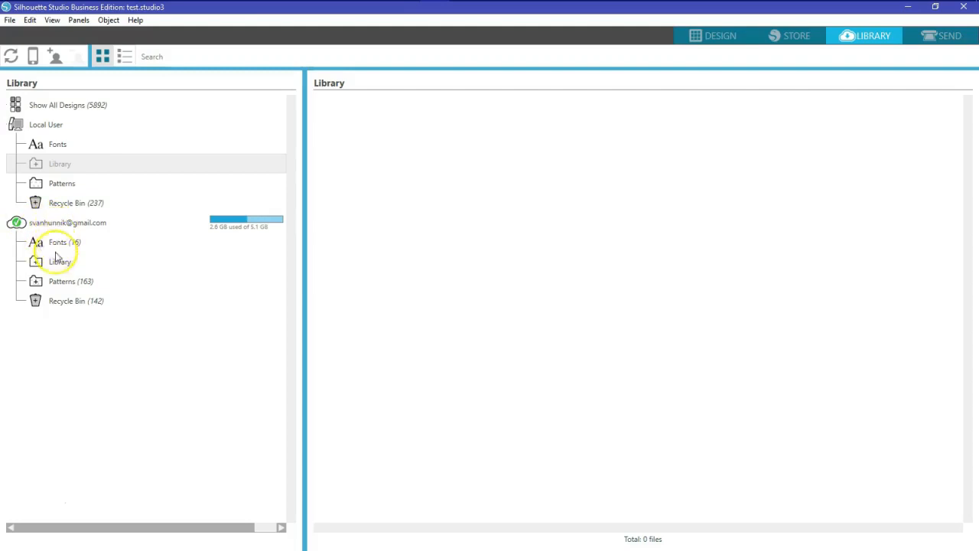
left_click(65, 305)
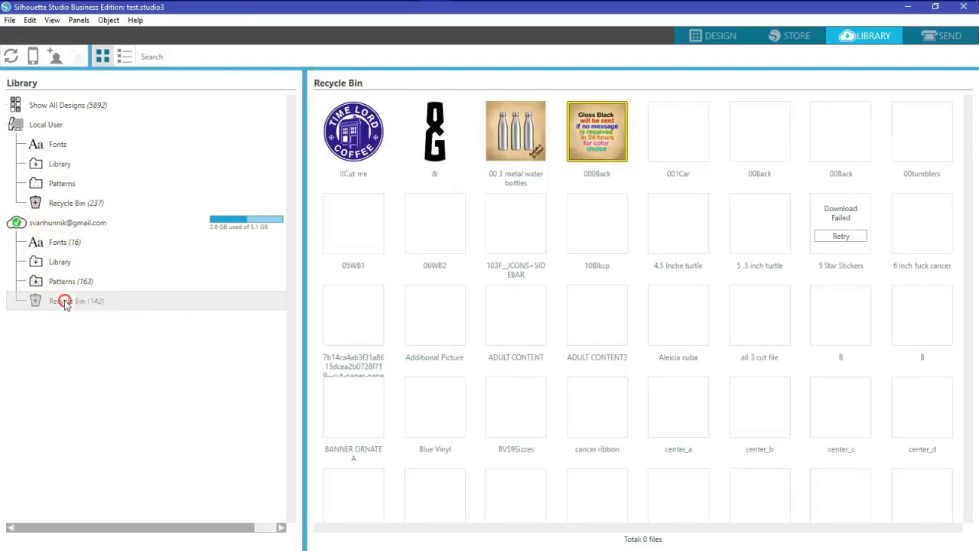
Empty the cloud Recycle Bin, confirming permanent deletion of its 142 designs
right_click(67, 304)
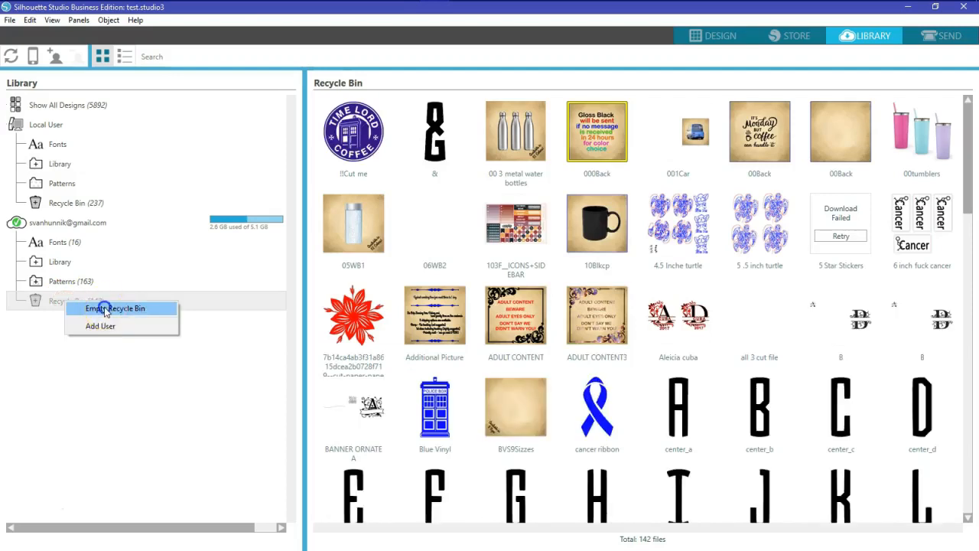
left_click(105, 310)
left_click(522, 215)
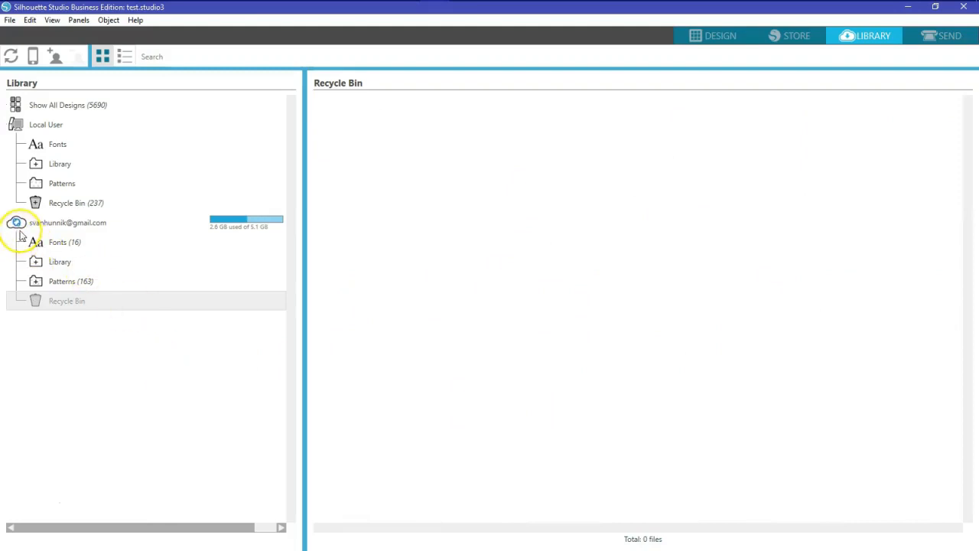
mouse_move(19, 233)
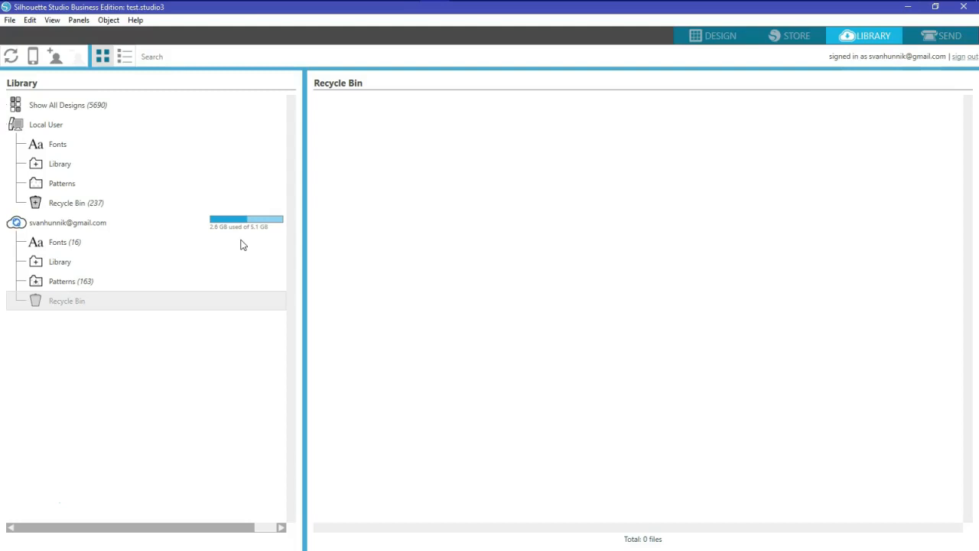
left_click(788, 36)
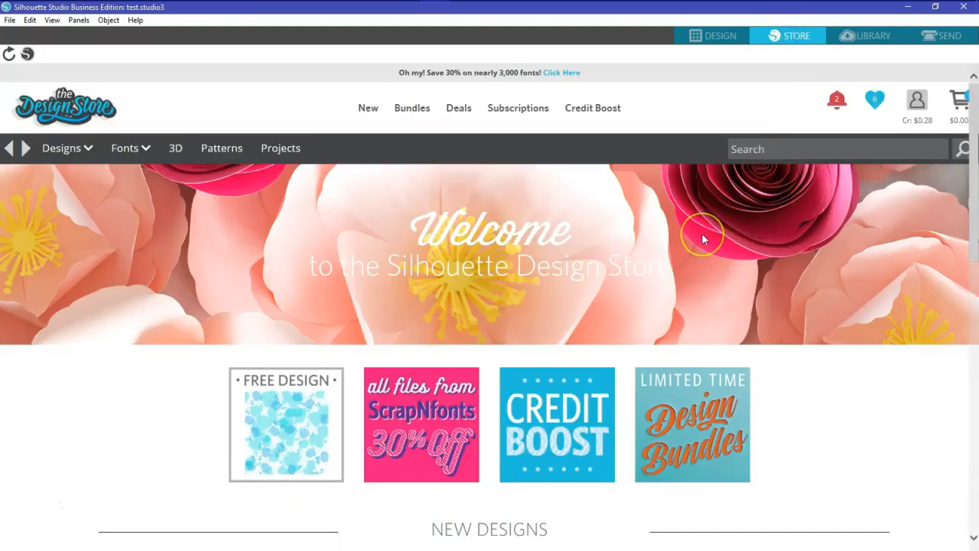
Reload the Library view so the cloud storage reads 2.5 GB used and the cloud Recycle Bin shows 0 files
left_click(869, 38)
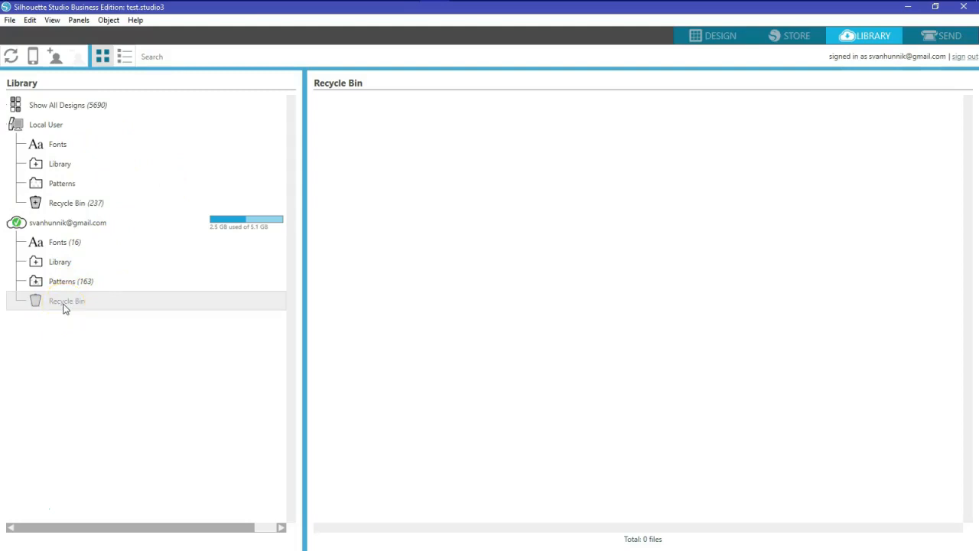
left_click(73, 209)
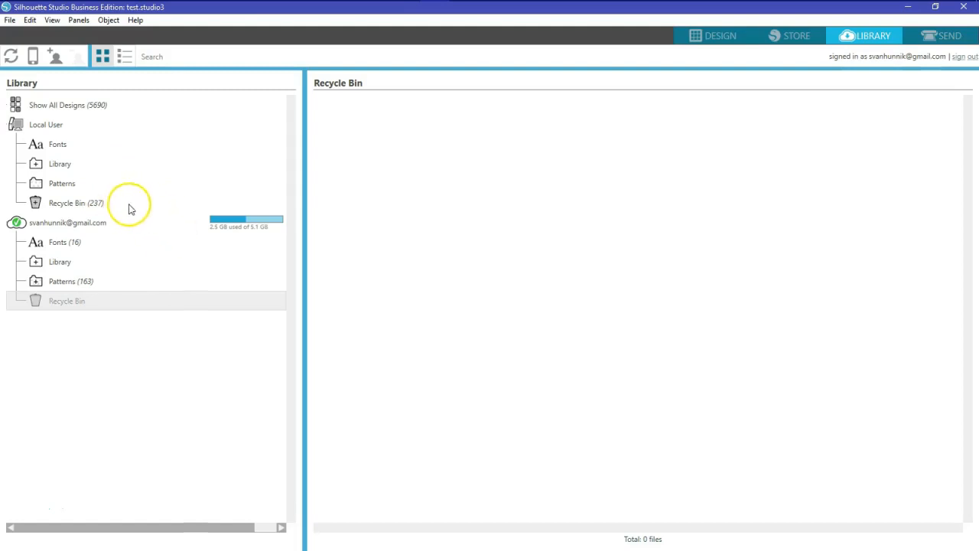
left_click(35, 202)
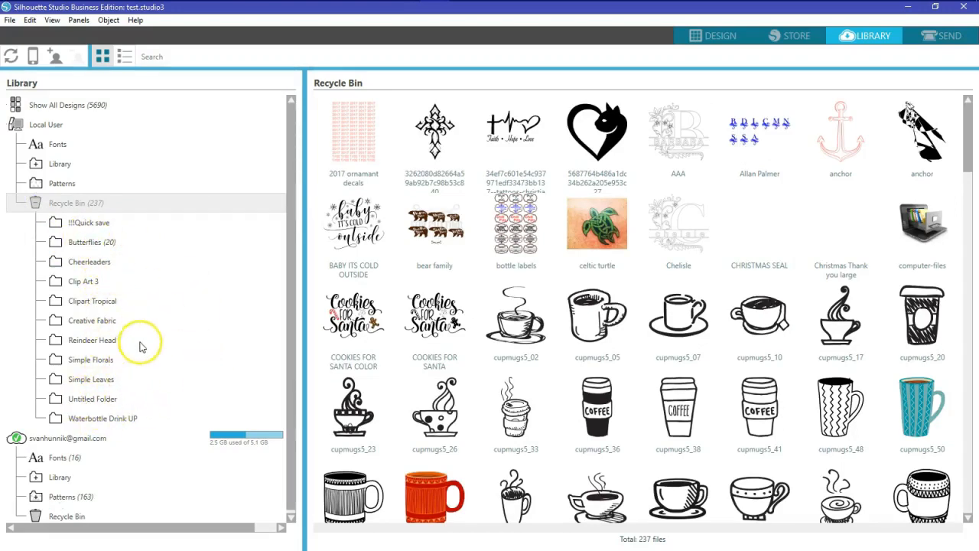
Empty the local Recycle Bin of its 237 designs and expand the cloud Library folders
right_click(70, 208)
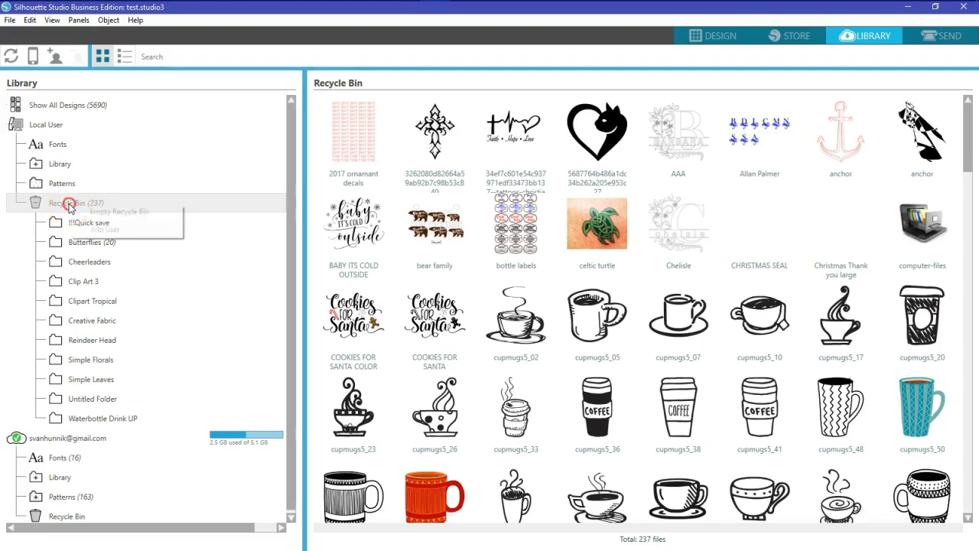
left_click(114, 213)
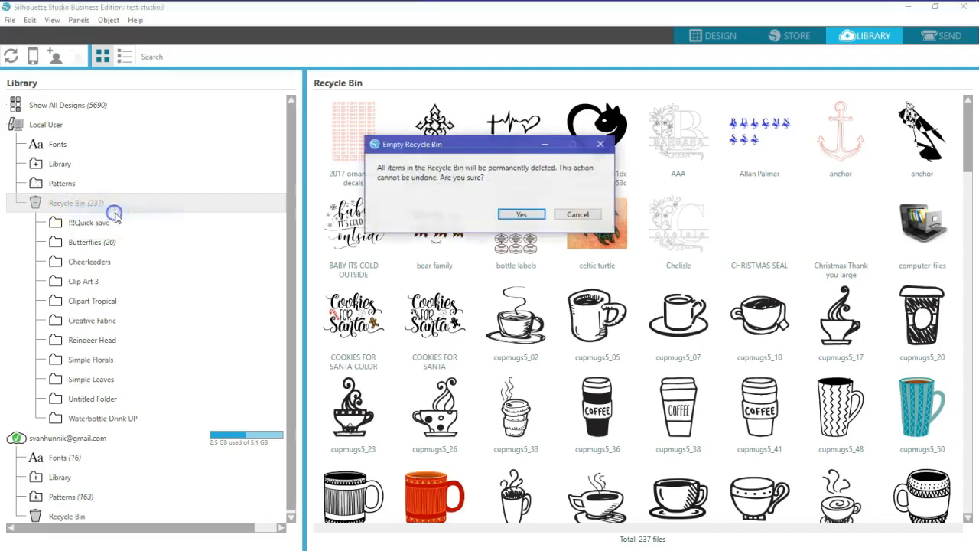
left_click(524, 215)
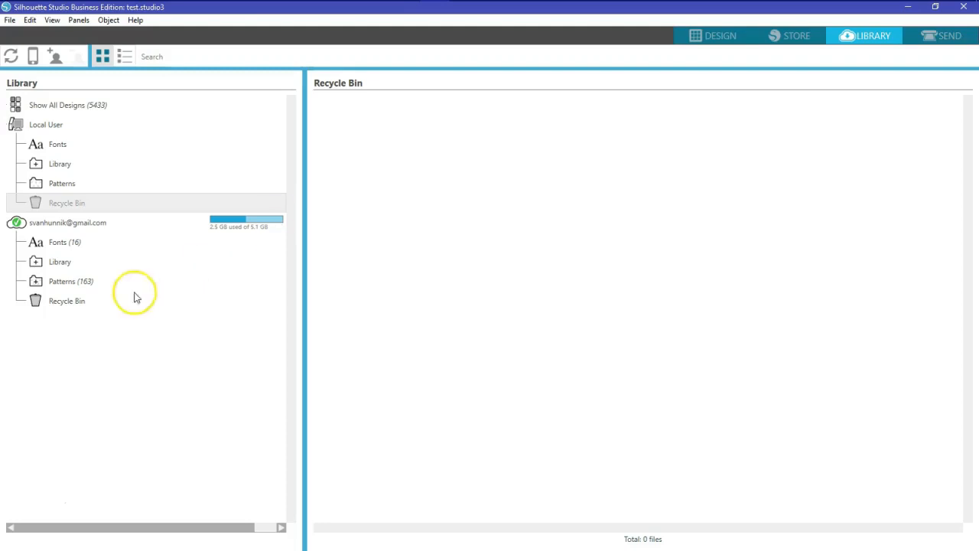
left_click(36, 261)
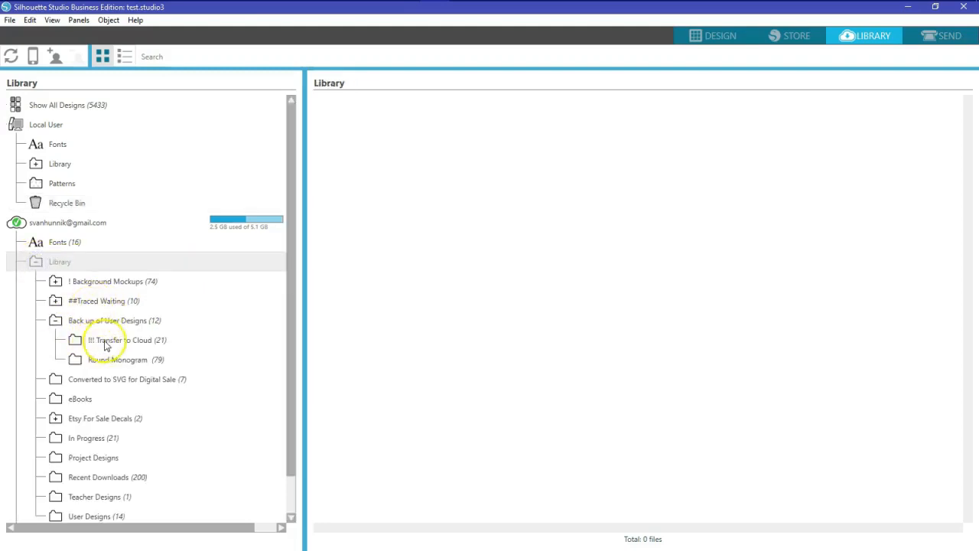
scroll(107, 336, "down", 1)
left_click(120, 318)
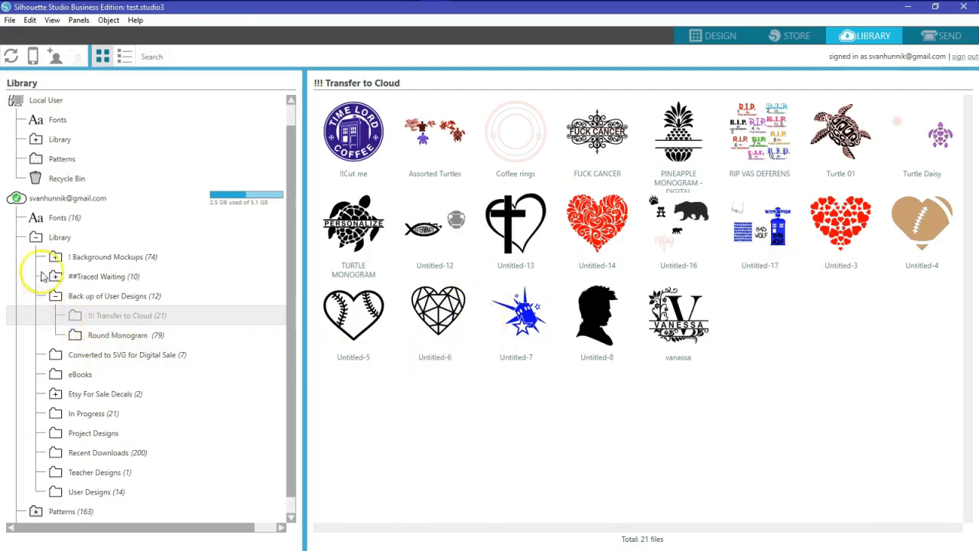
left_click(36, 238)
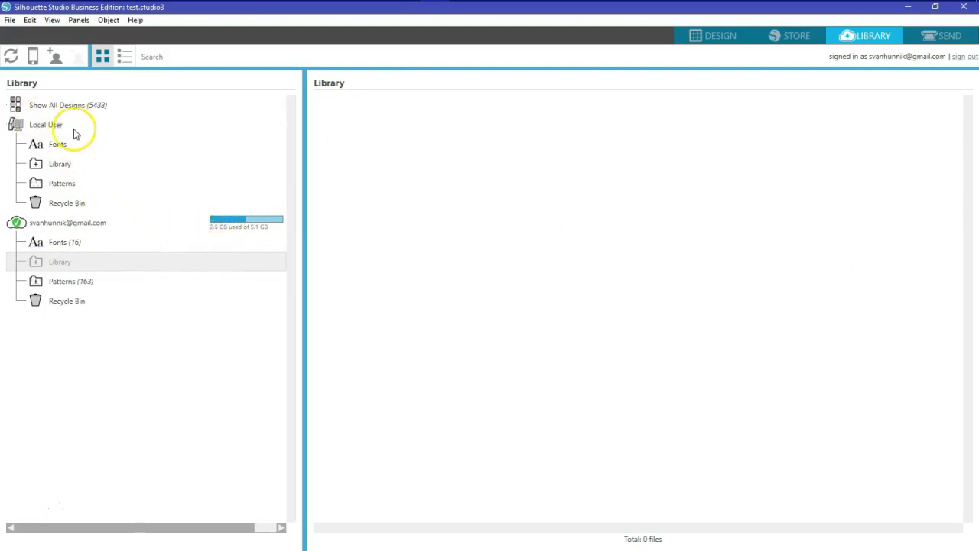
Expand the local Library, Designers and Companies, and Design Volumne 3, then launch File Explorer
left_click(36, 165)
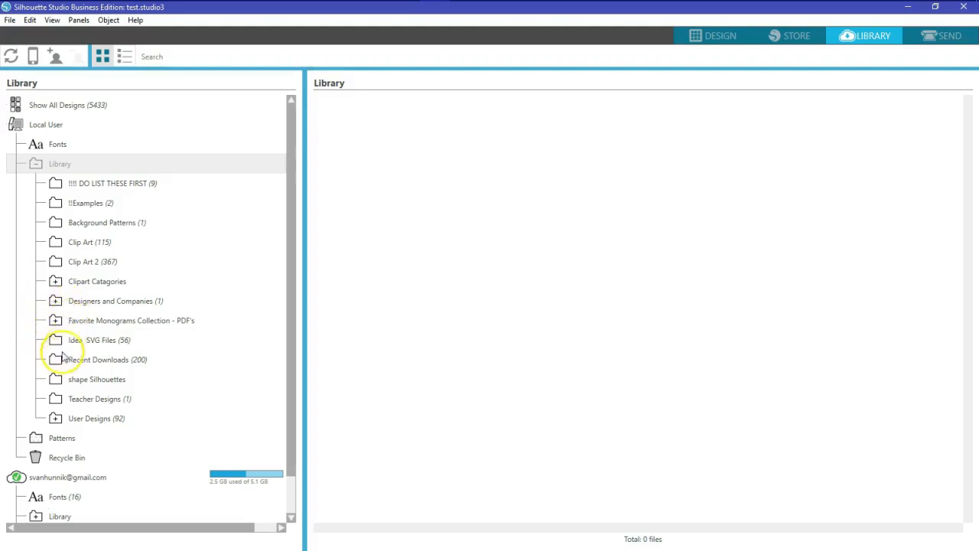
left_click(55, 301)
scroll(57, 314, "down", 3)
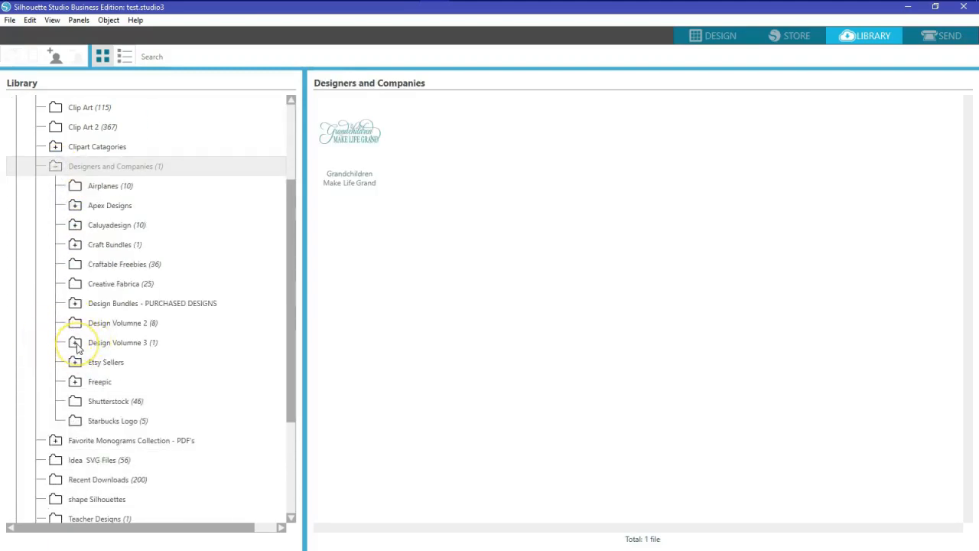
left_click(76, 344)
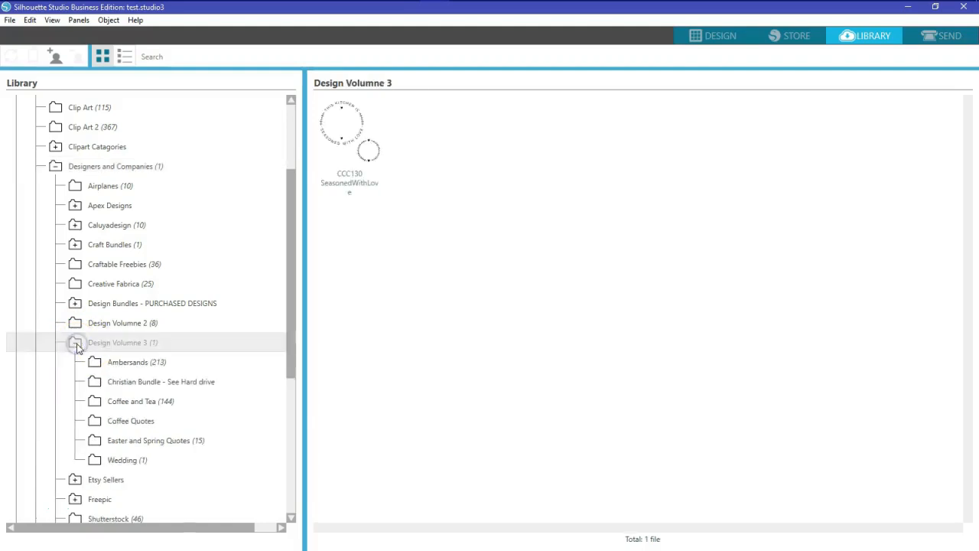
scroll(84, 336, "down", 1)
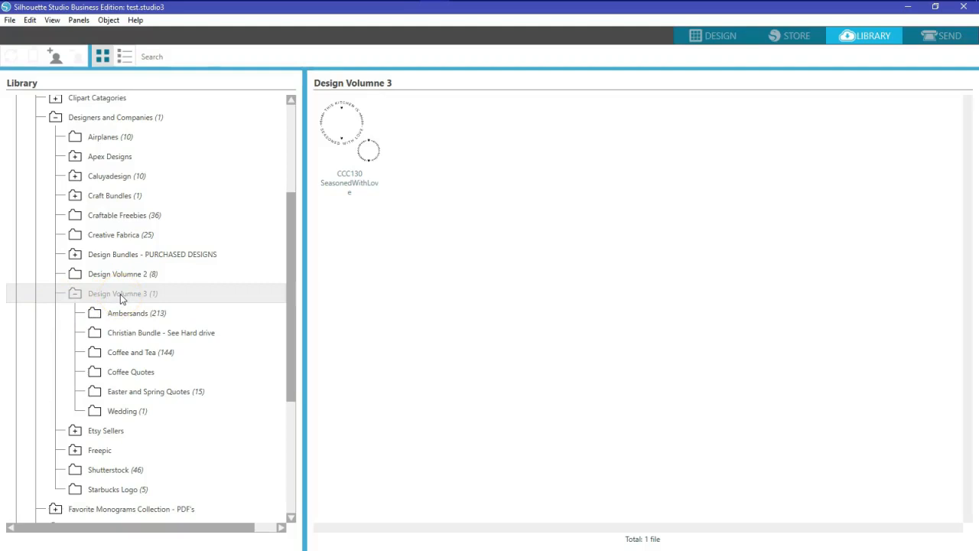
left_click(220, 17)
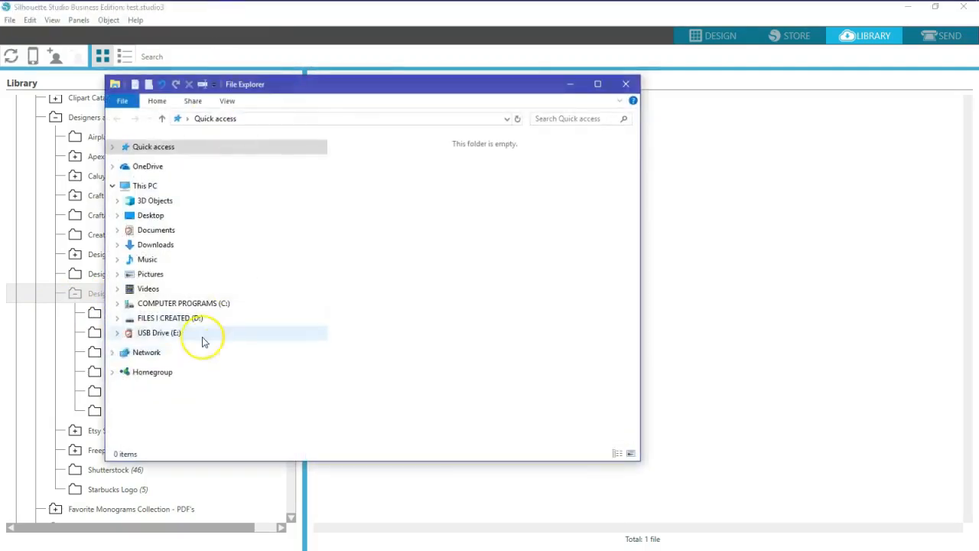
In File Explorer, expand FILES I CREATED (D:) and its BVS - PURCHASED DESIGNS folder
left_click(117, 318)
scroll(130, 323, "down", 3)
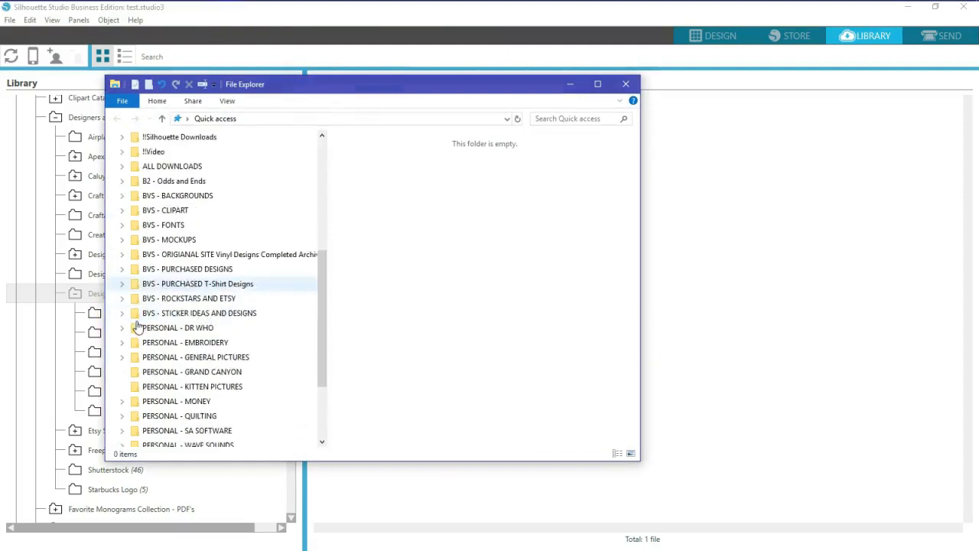
scroll(136, 321, "up", 4)
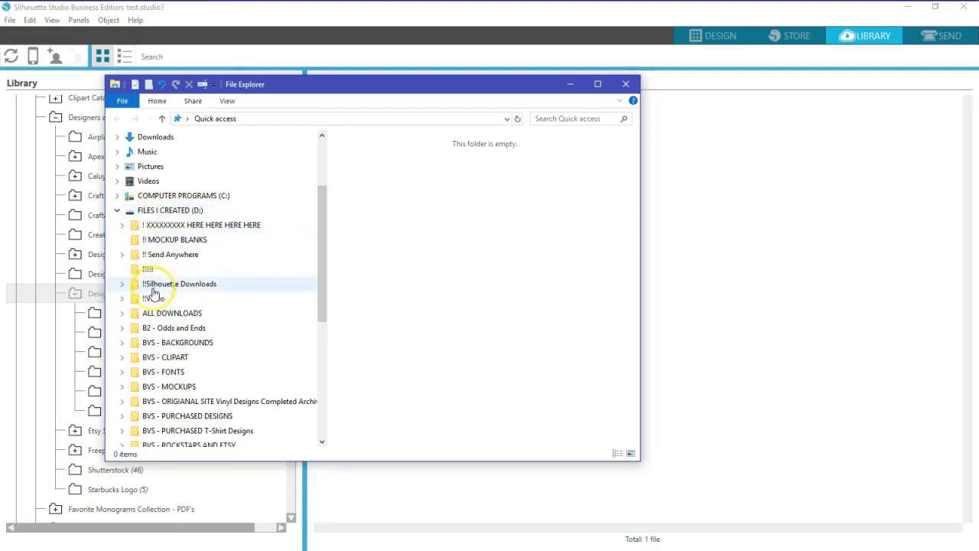
scroll(162, 325, "down", 2)
scroll(162, 325, "down", 2)
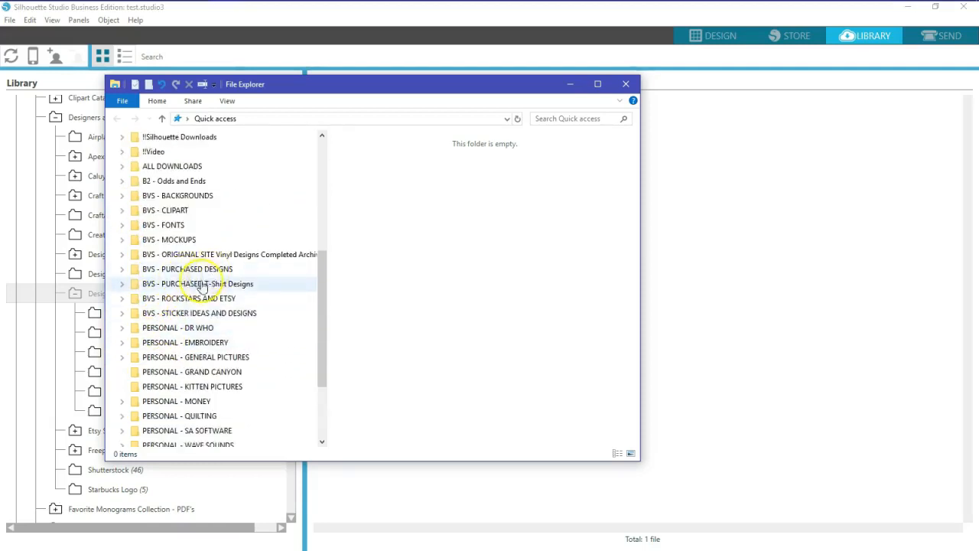
left_click(122, 269)
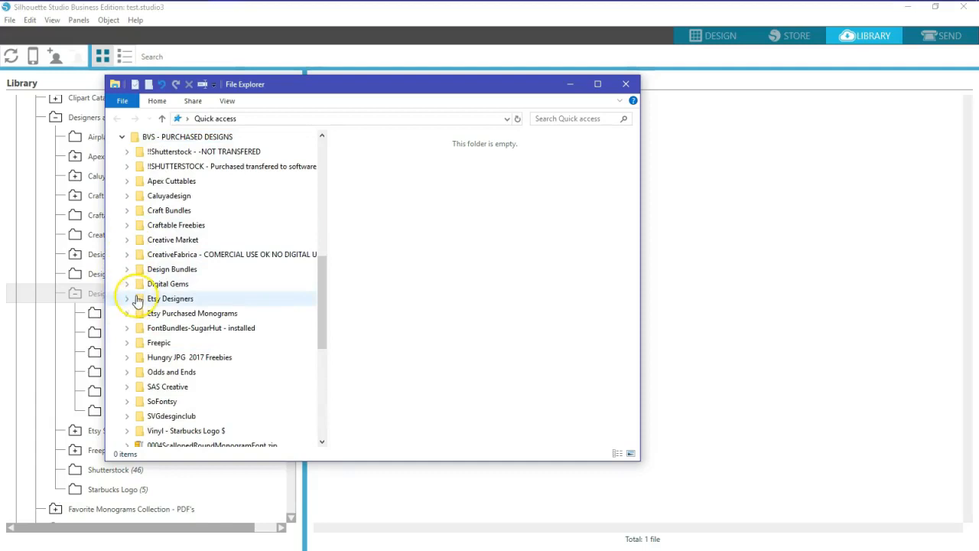
scroll(146, 361, "down", 1)
scroll(146, 354, "up", 1)
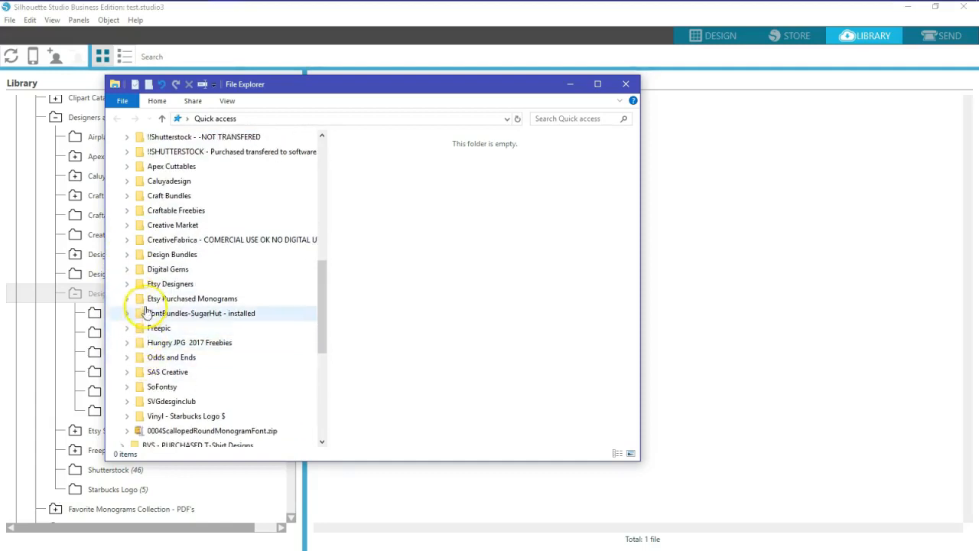
Open Design Bundles > DesignBundles-Free-SVG-Bundle-3 > Big Sister and move the Explorer window aside
left_click(128, 256)
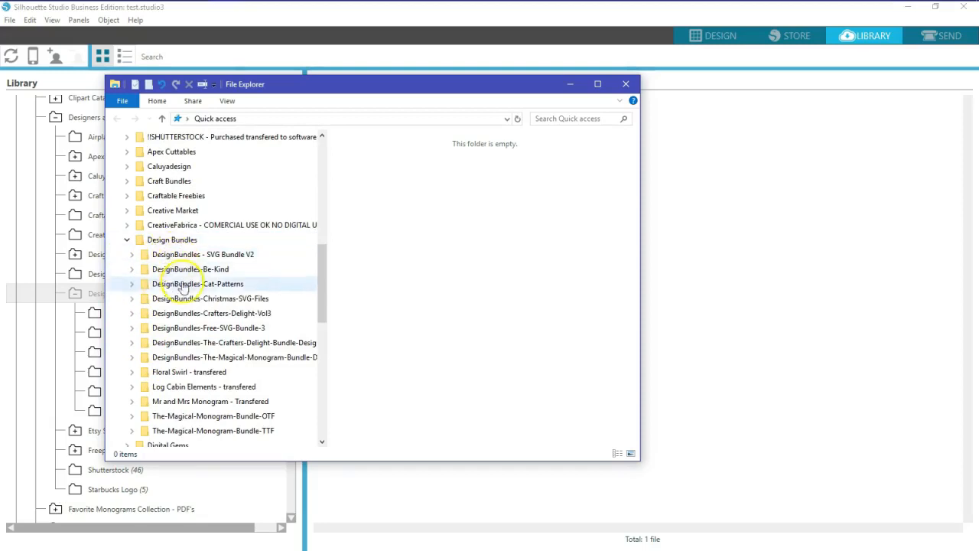
left_click(132, 329)
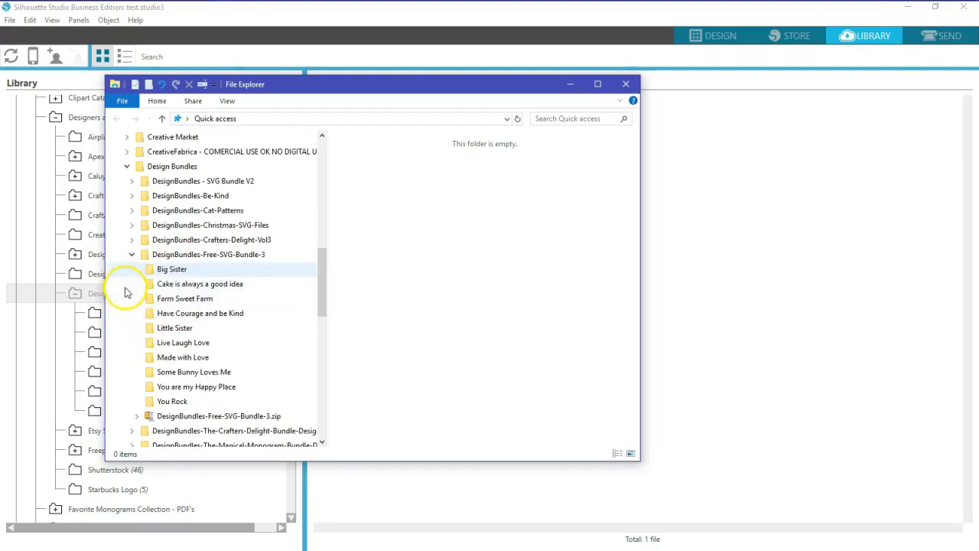
left_click(166, 271)
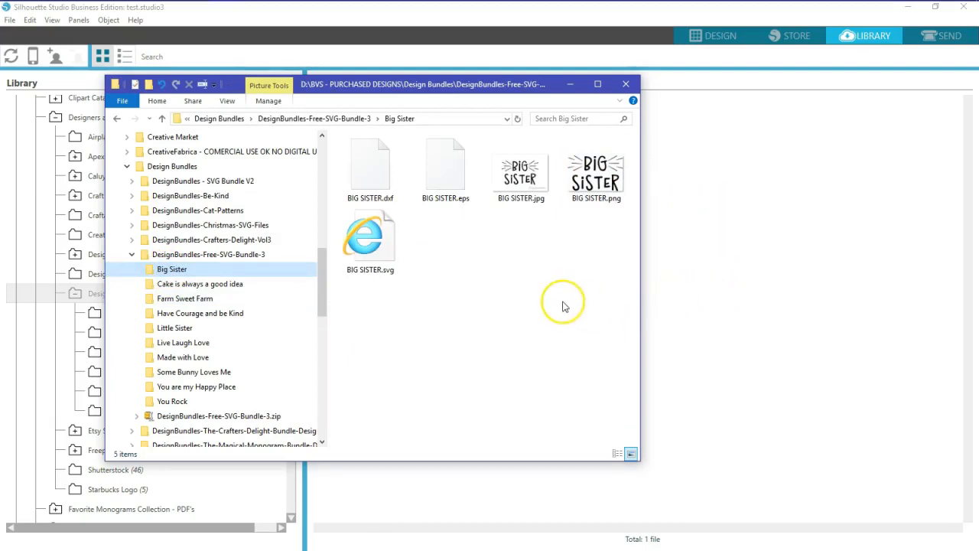
left_click_drag(450, 86, 0, 81)
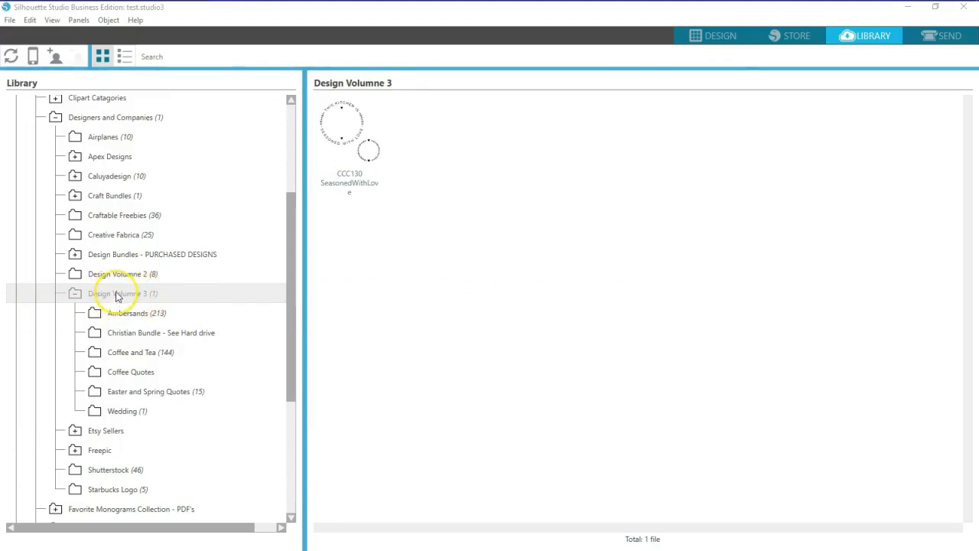
right_click(120, 295)
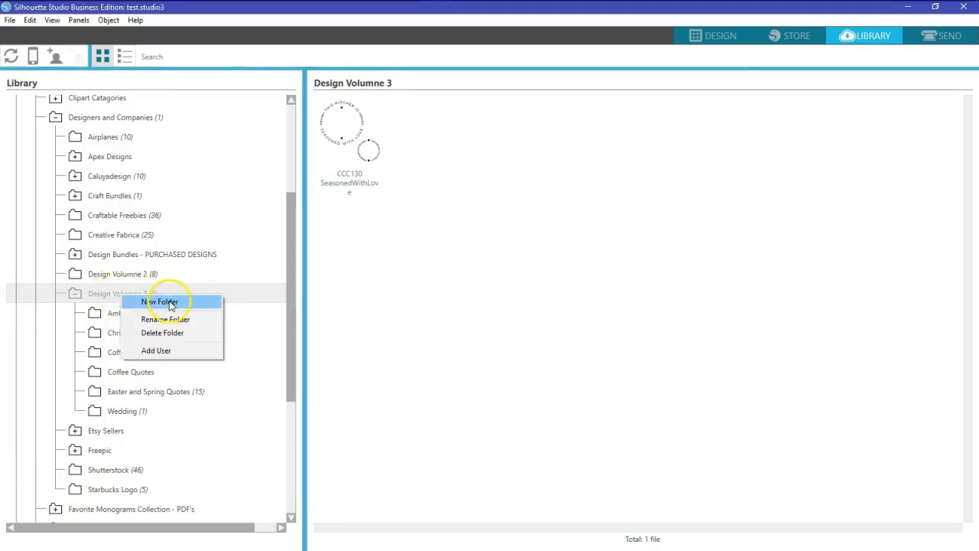
Create a 'Big Sister' folder under Design Volumne 3 and drag in the two Big Sister design files
left_click(170, 303)
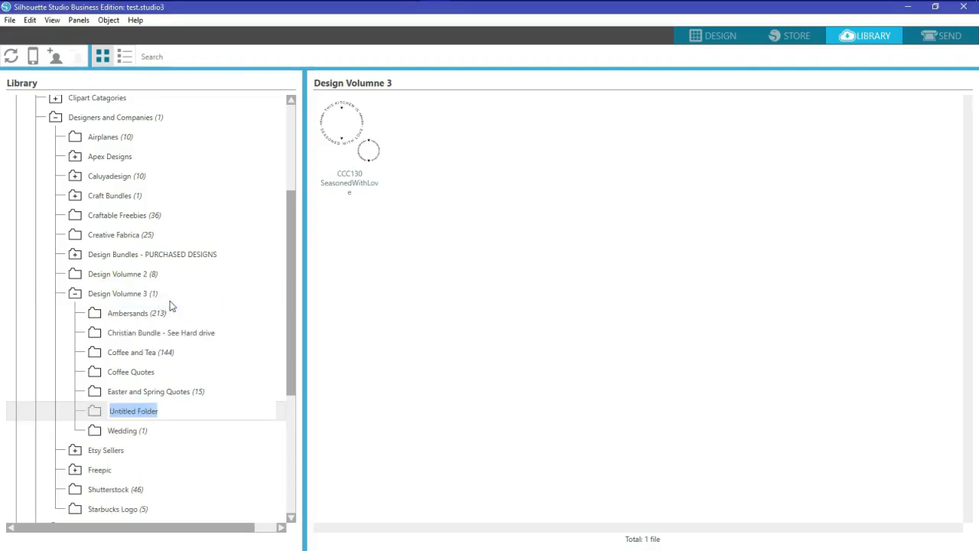
type("Big Sister")
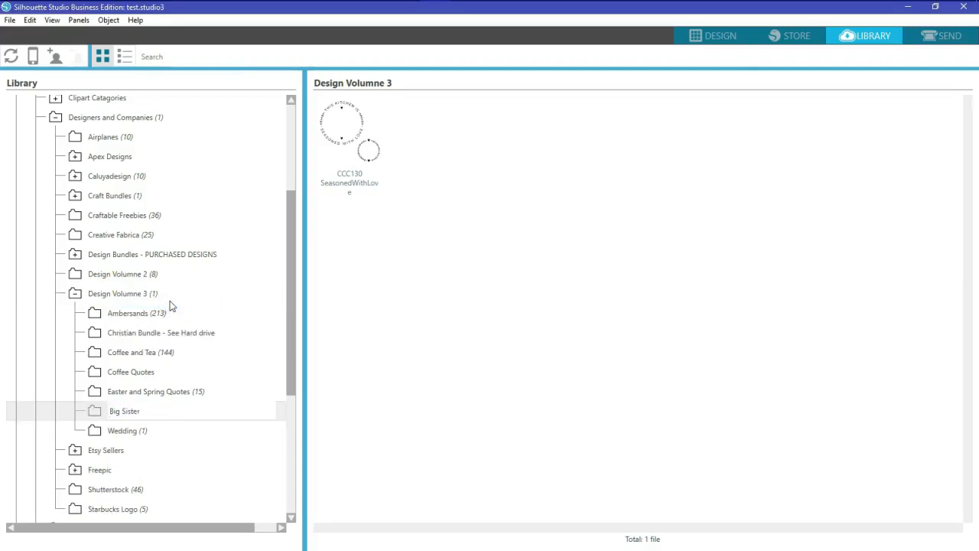
left_click(350, 314)
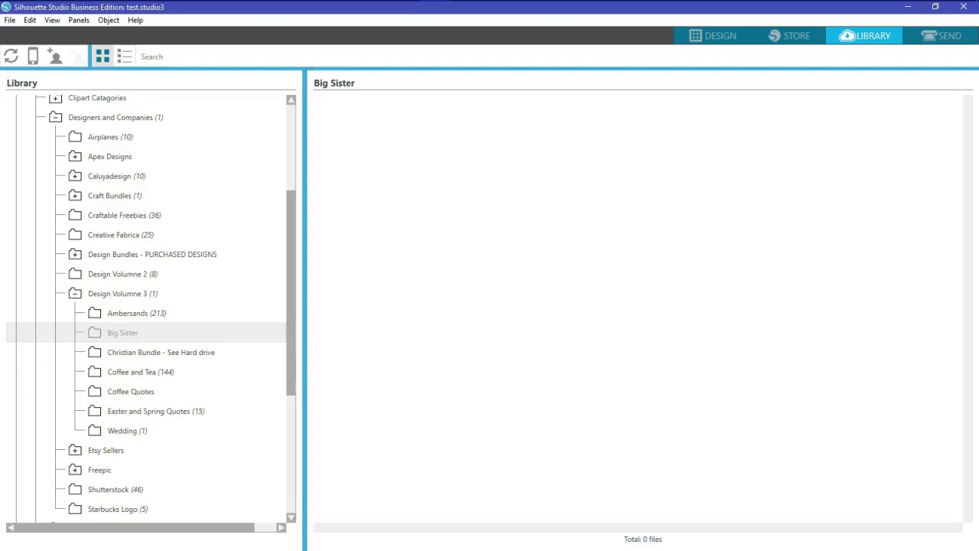
left_click_drag(0, 208, 383, 256)
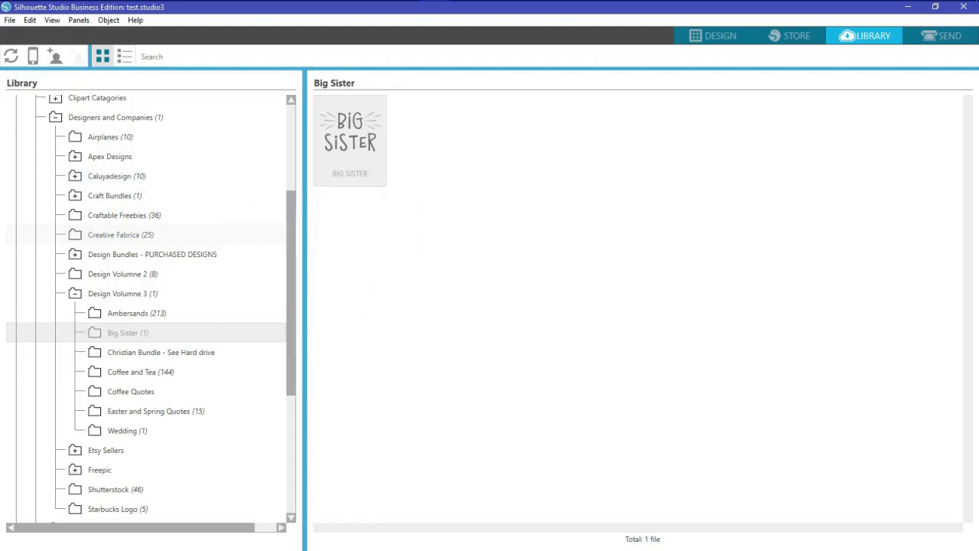
left_click_drag(0, 323, 383, 308)
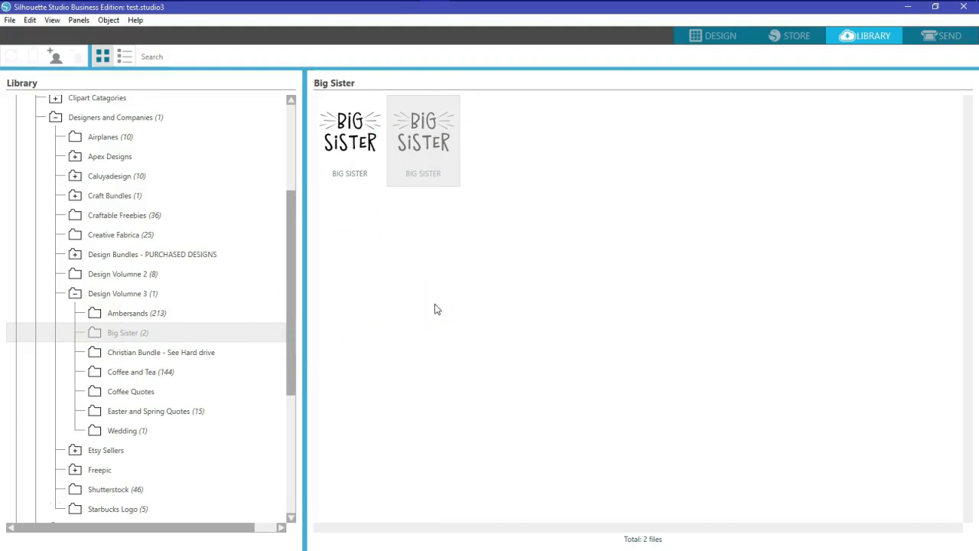
left_click(76, 295)
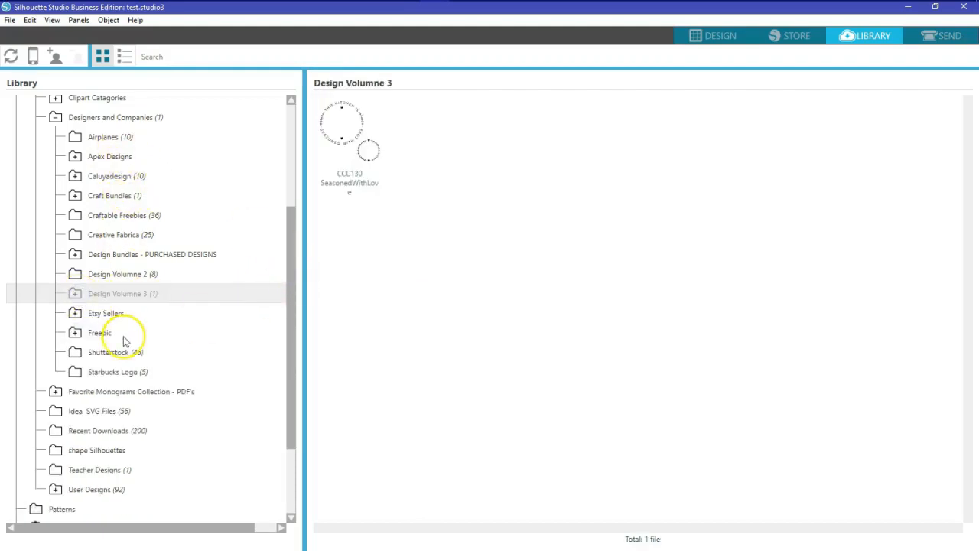
Collapse Design Volumne 3 and Designers and Companies, then drag the Explorer window back into view
left_click(75, 294)
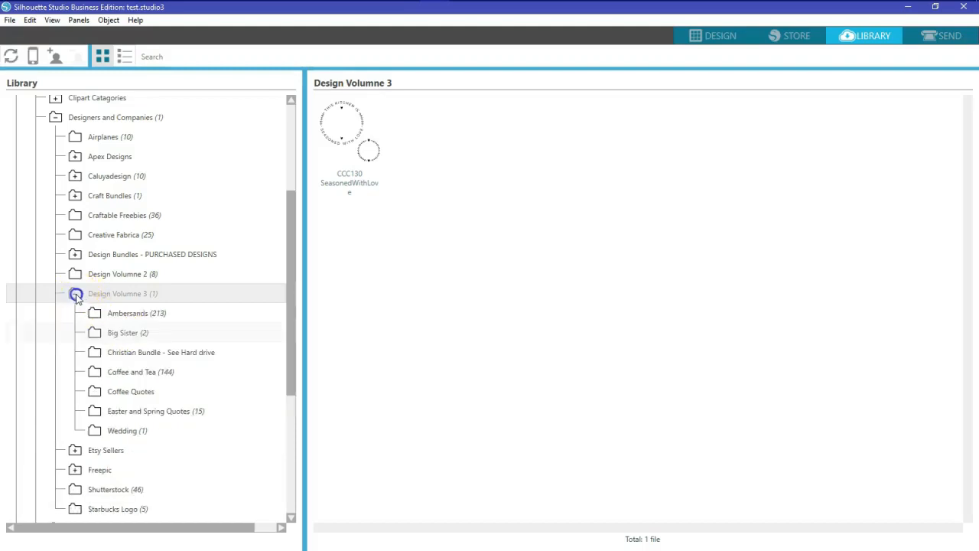
left_click_drag(291, 207, 300, 138)
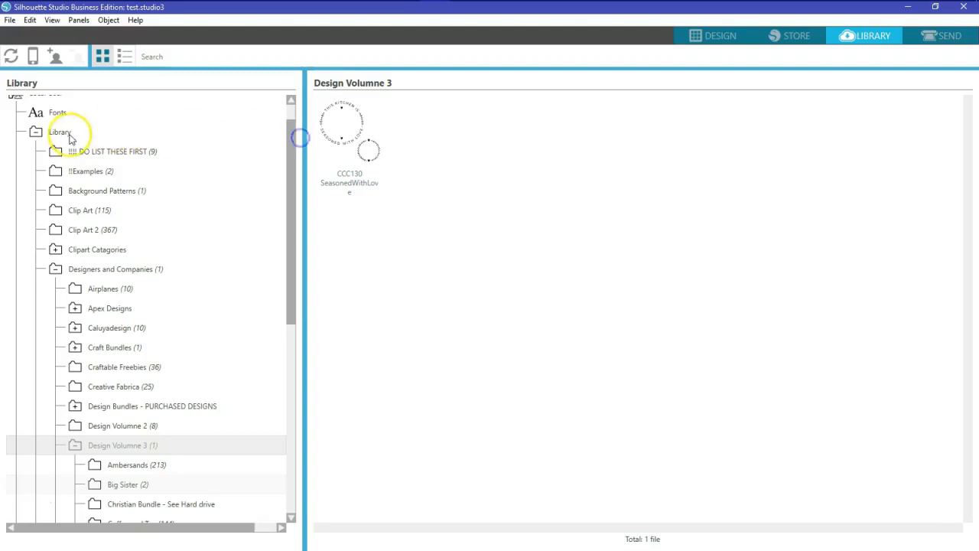
scroll(72, 130, "up", 1)
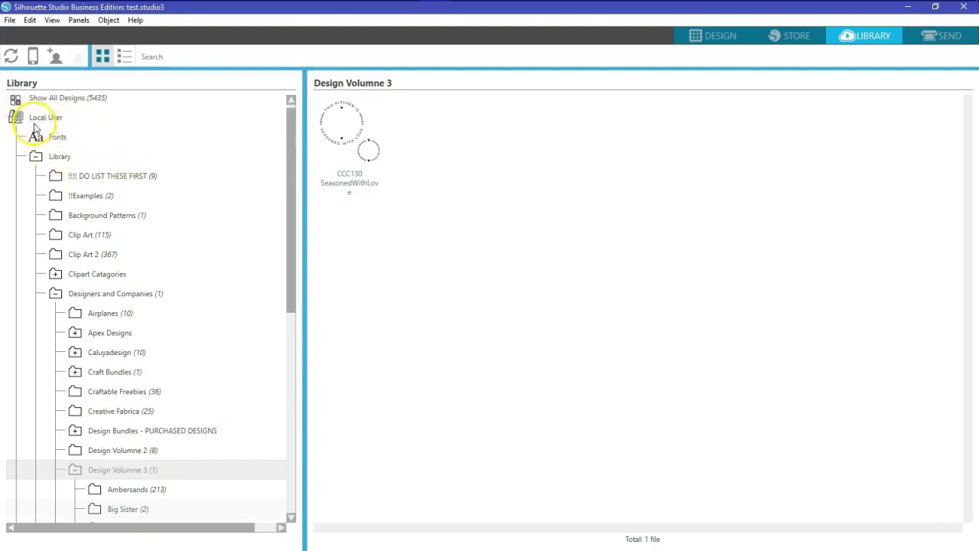
left_click_drag(290, 166, 283, 264)
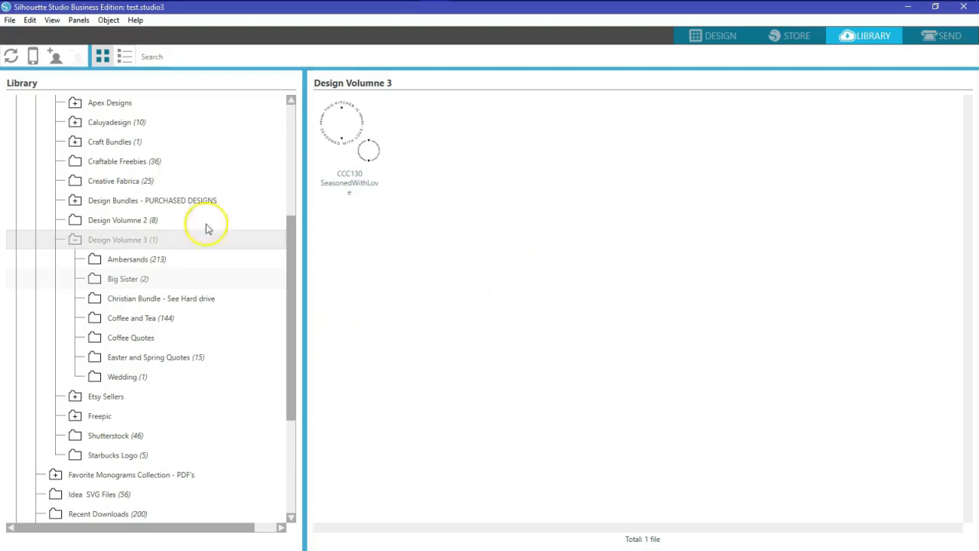
left_click_drag(293, 231, 293, 166)
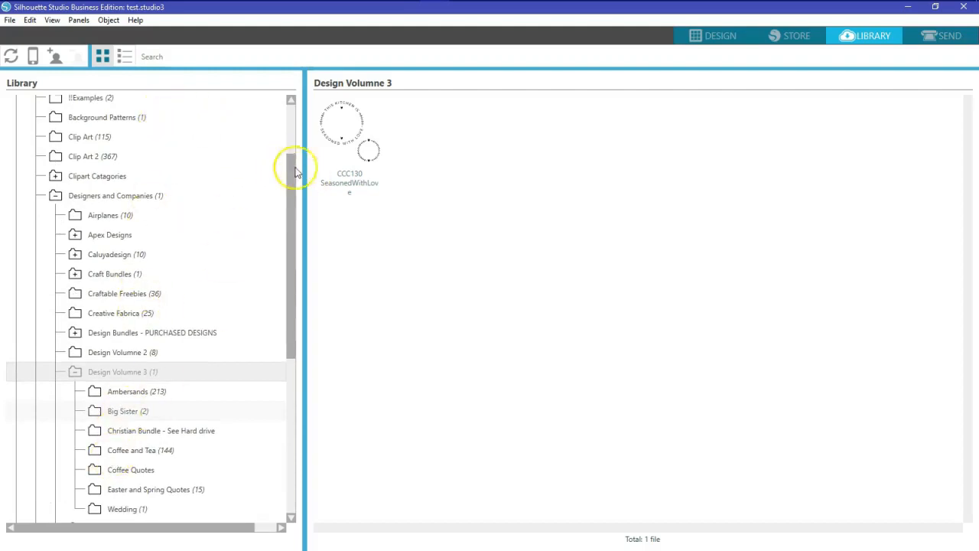
left_click(75, 372)
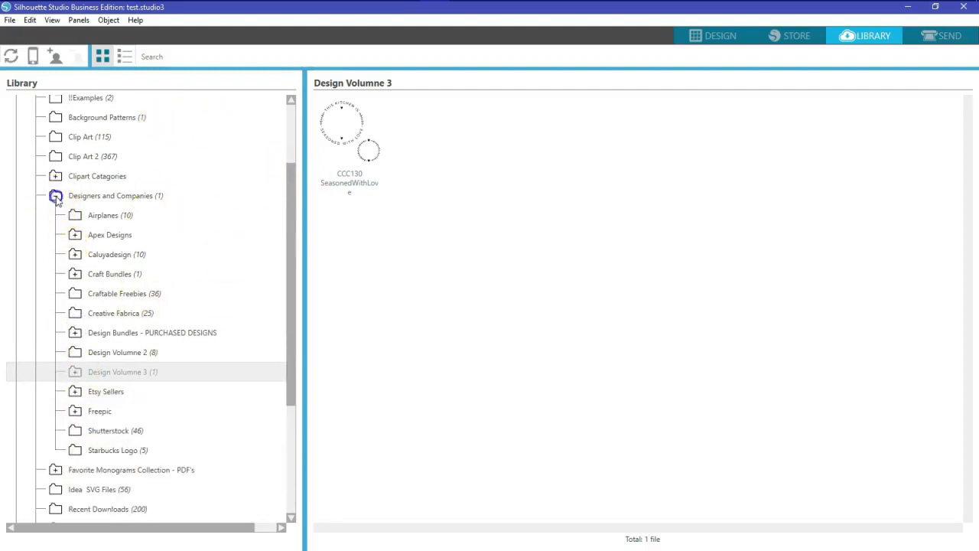
left_click(55, 196)
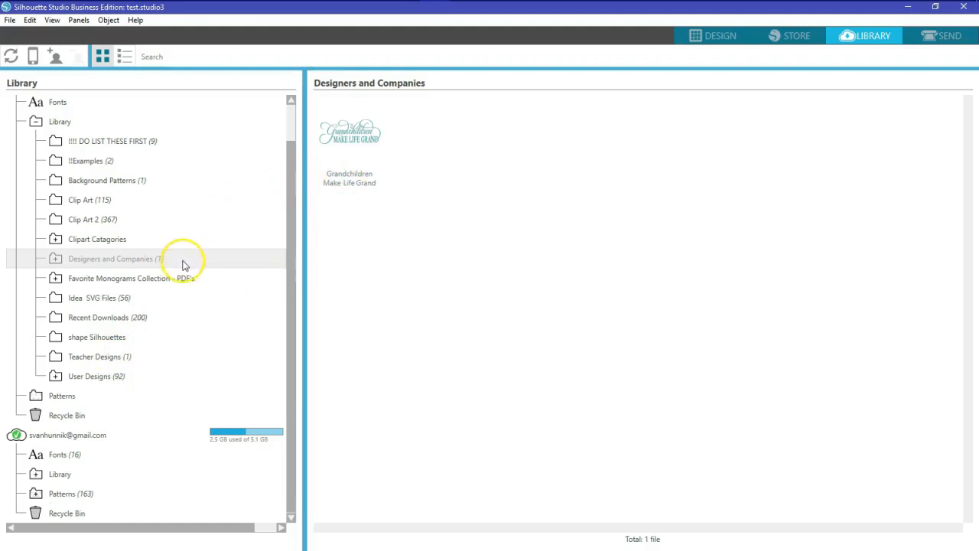
left_click_drag(0, 110, 523, 127)
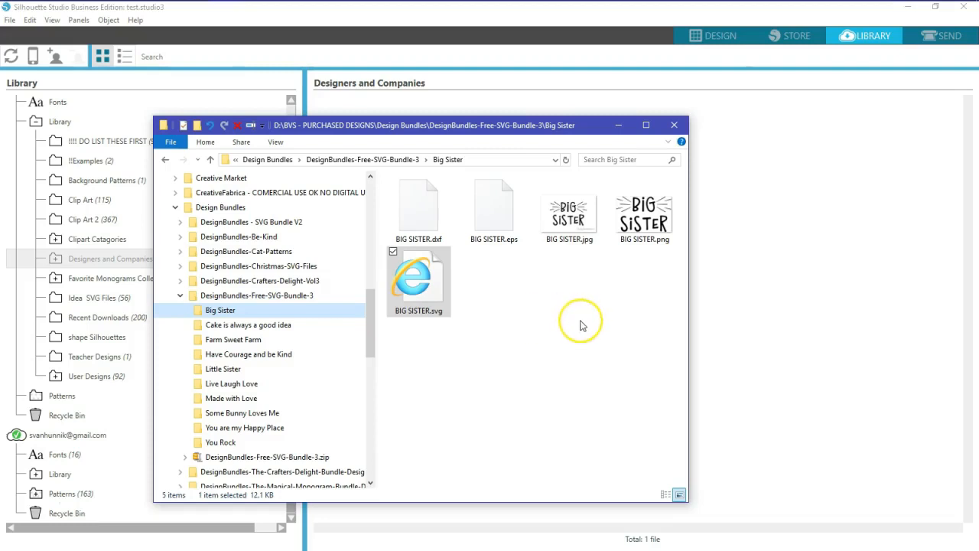
Collapse DesignBundles-Free-SVG-Bundle-3 and close the File Explorer window
left_click(179, 299)
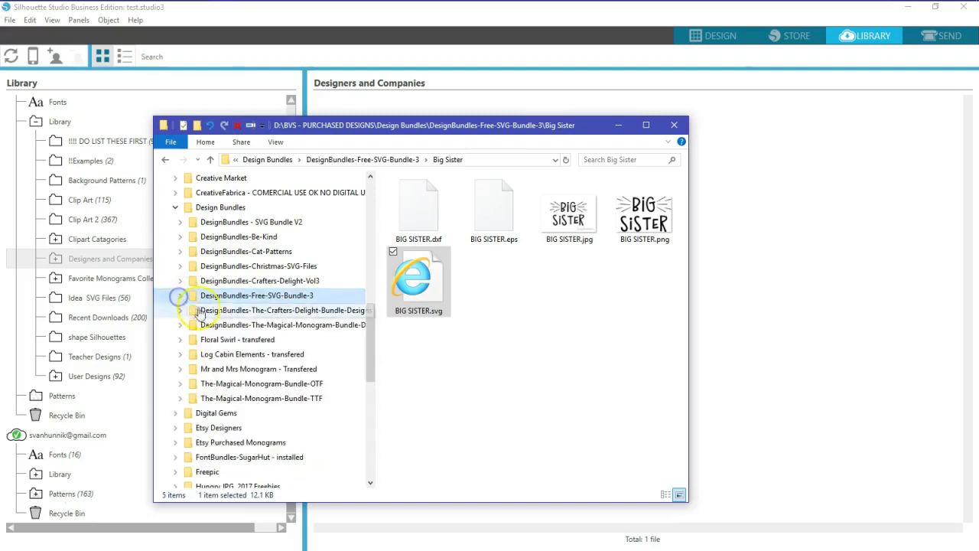
left_click(674, 127)
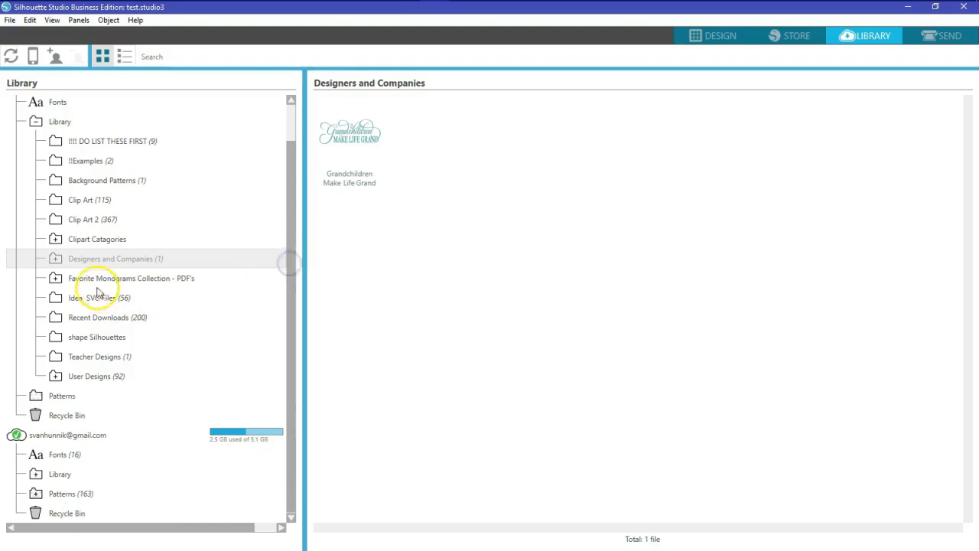
Expand Designers and Companies and the cloud Library to list Back up of User Designs (12)
left_click(55, 260)
scroll(54, 263, "down", 3)
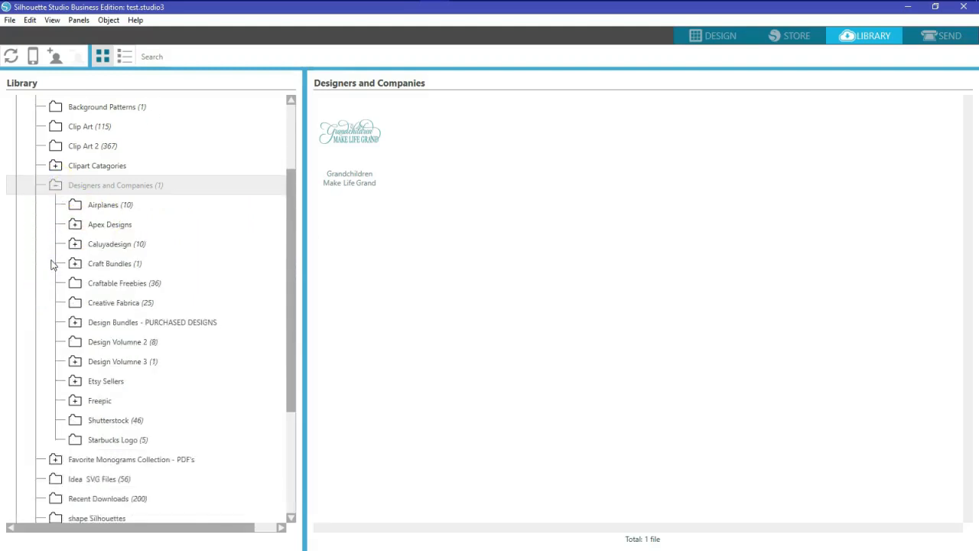
scroll(52, 263, "down", 5)
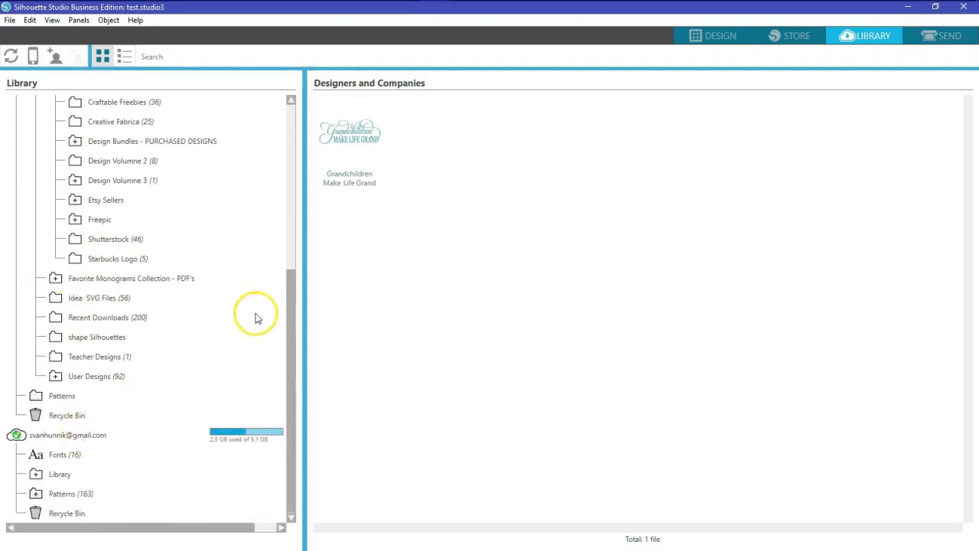
left_click(34, 475)
scroll(180, 398, "down", 3)
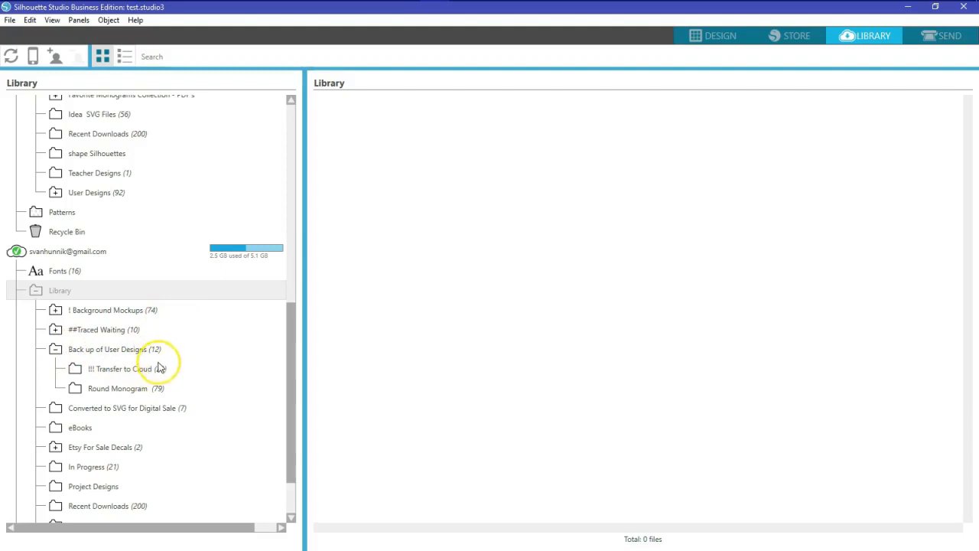
Move Teacher Designs into the cloud Back up of User Designs and view its 100days design
left_click_drag(293, 361, 295, 349)
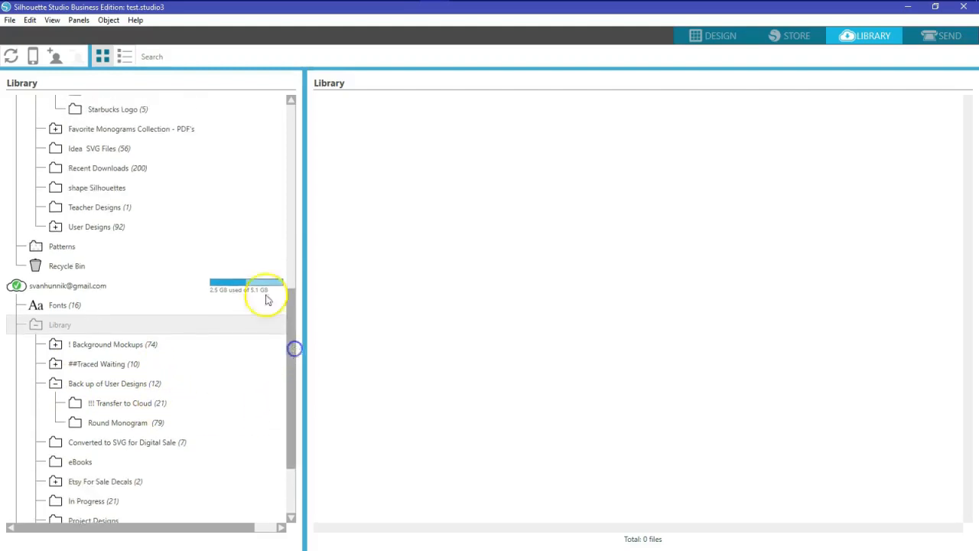
left_click(100, 210)
left_click_drag(100, 212, 100, 384)
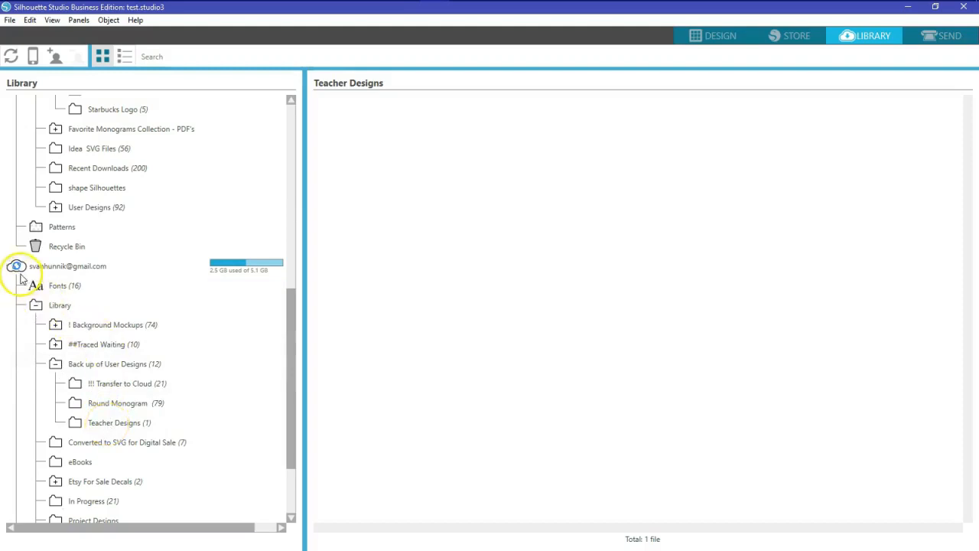
mouse_move(21, 274)
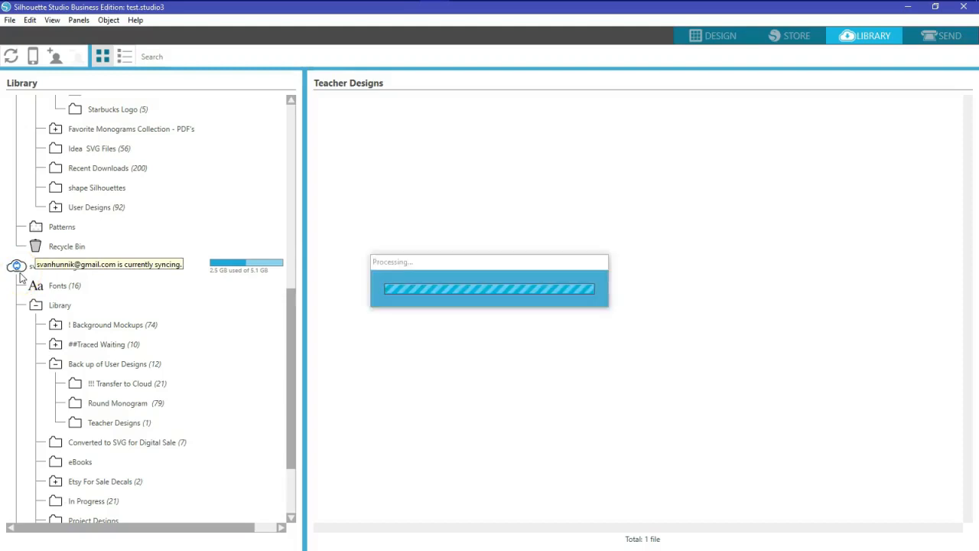
left_click(112, 424)
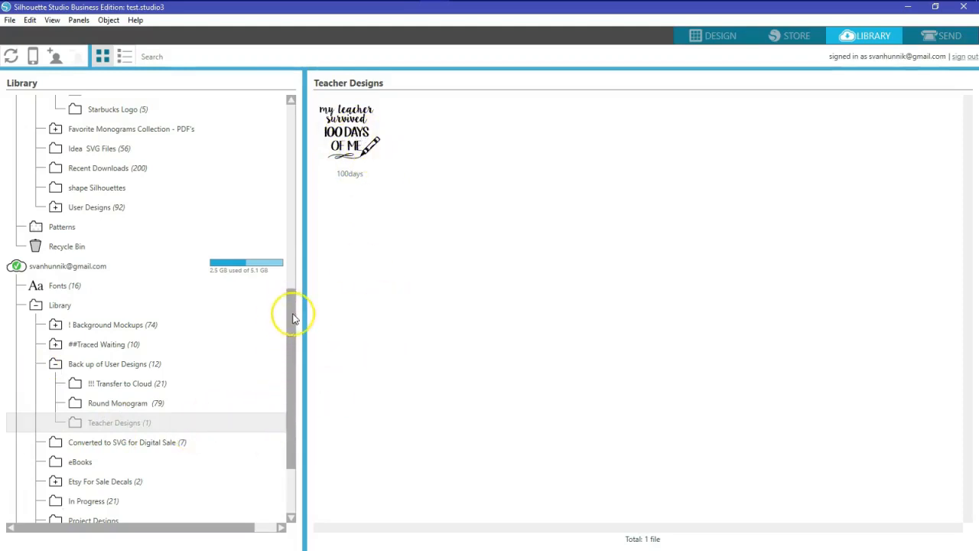
left_click_drag(295, 323, 301, 164)
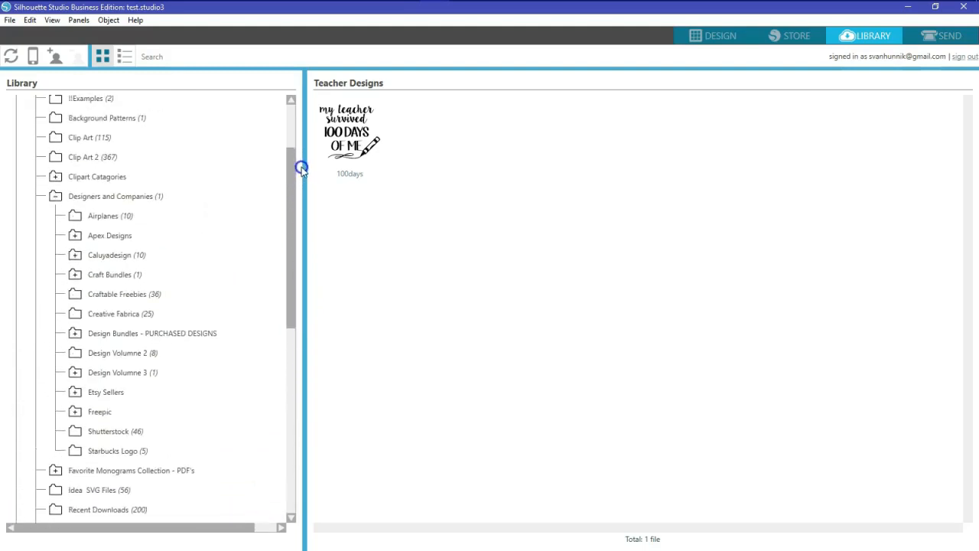
Collapse Designers and Companies, expand User Designs, and open the Snow Flakes folder showing 0 files
left_click(54, 195)
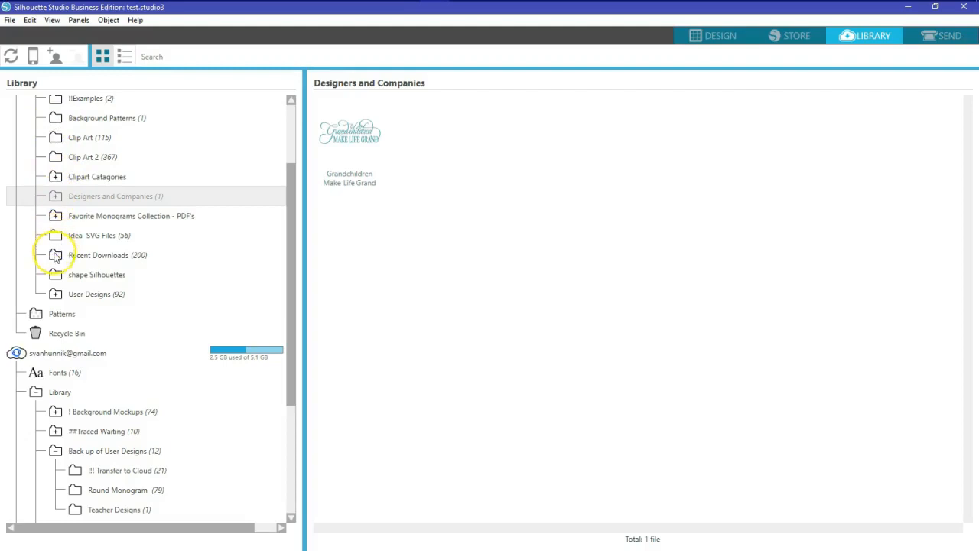
left_click(55, 277)
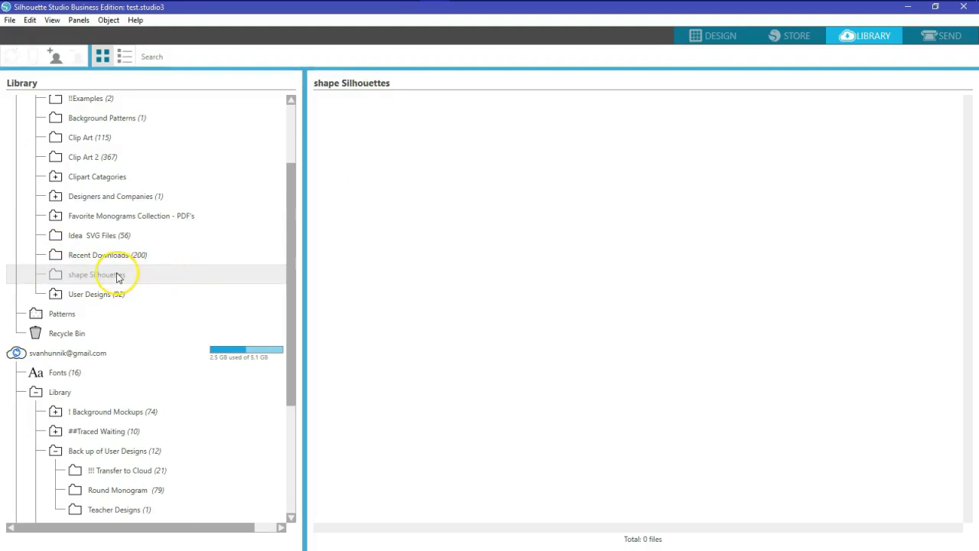
left_click(54, 295)
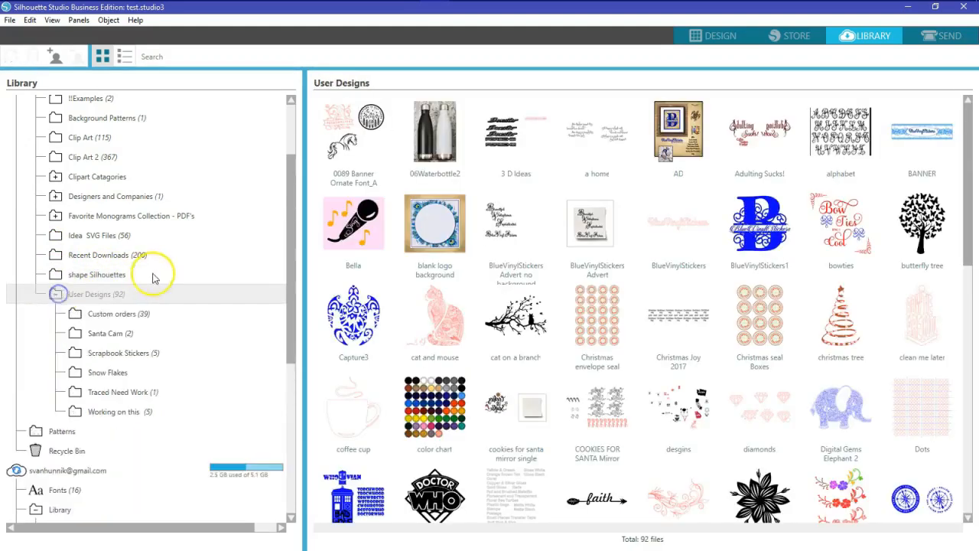
scroll(163, 247, "down", 3)
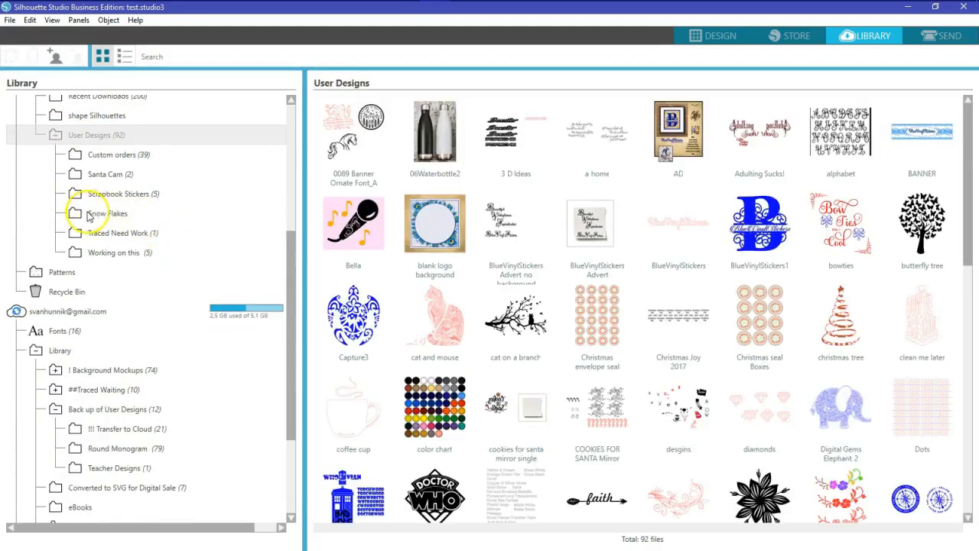
left_click(80, 215)
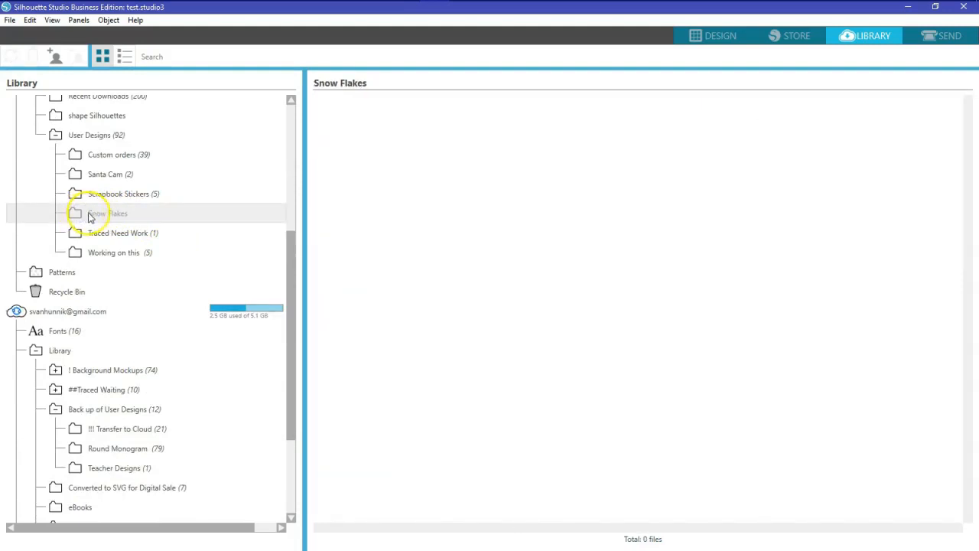
Delete the empty Snow Flakes folder and view the 5 designs in Working on this
right_click(89, 216)
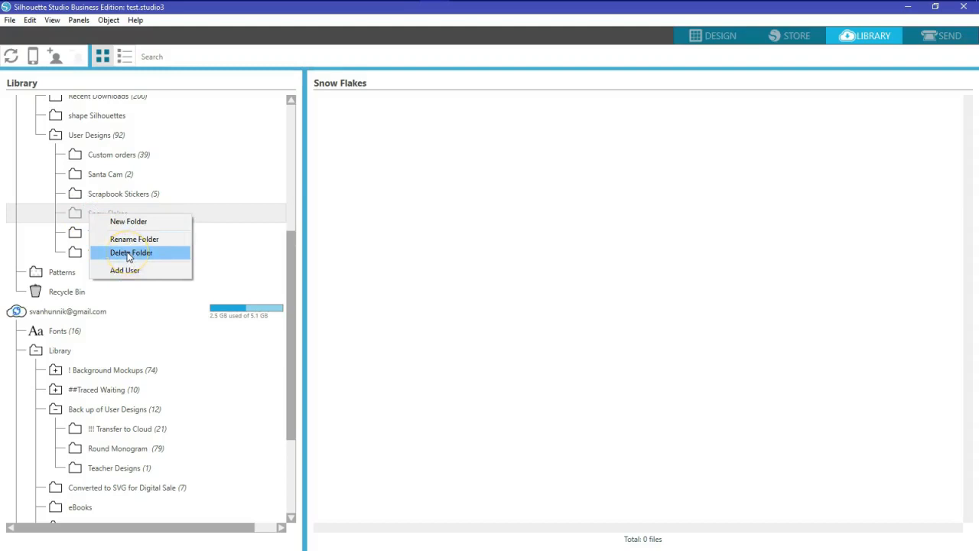
left_click(129, 254)
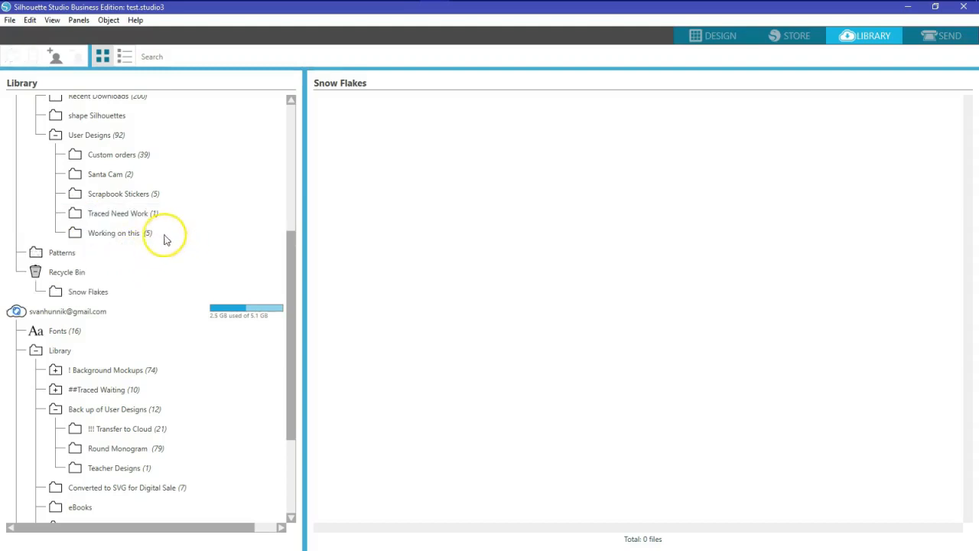
left_click(90, 234)
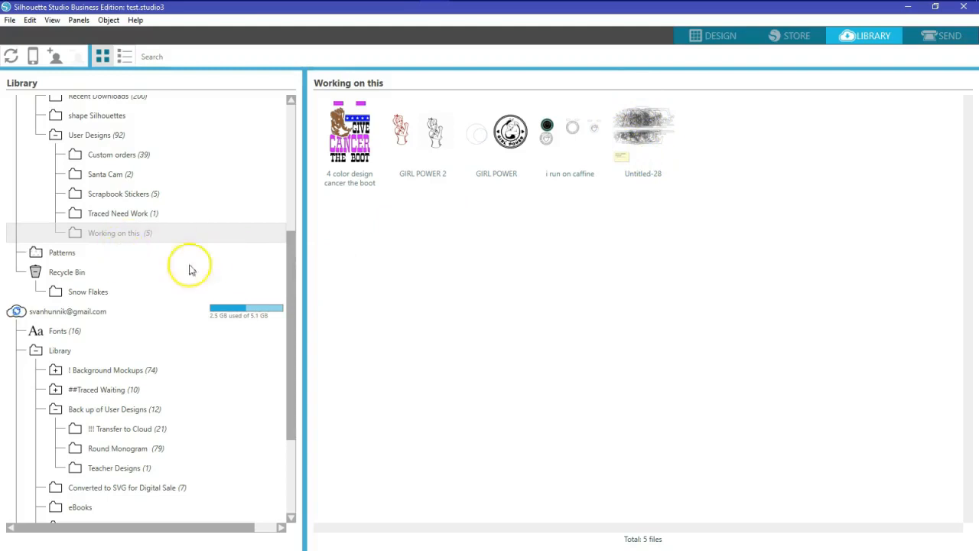
left_click_drag(291, 262, 280, 278)
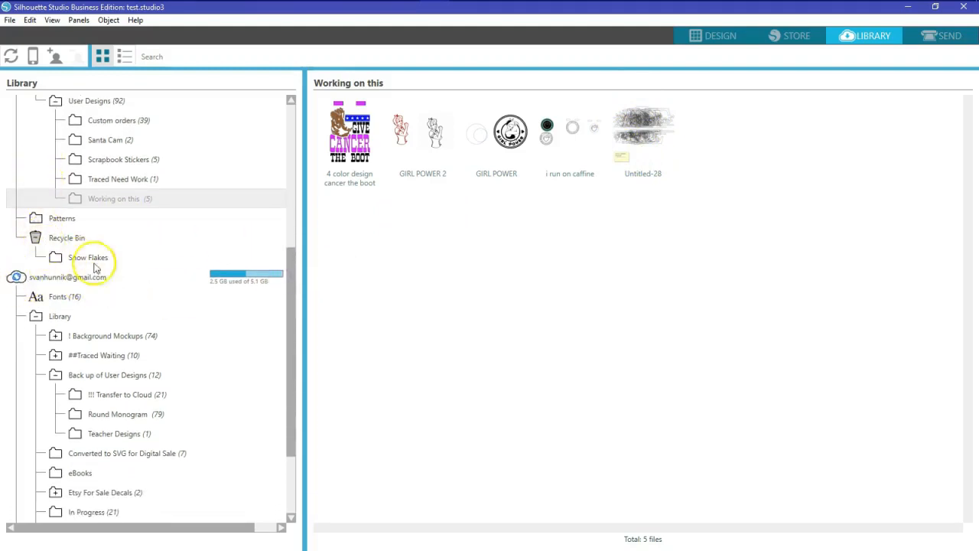
Move Working on this into the cloud Back up of User Designs and let its five designs upload
left_click_drag(291, 273, 288, 301)
left_click_drag(105, 154, 105, 326)
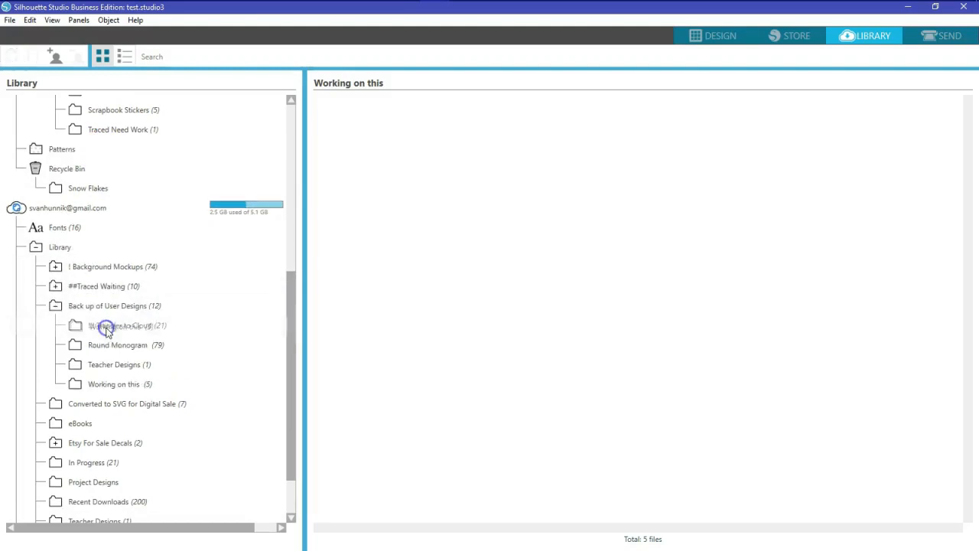
left_click(127, 387)
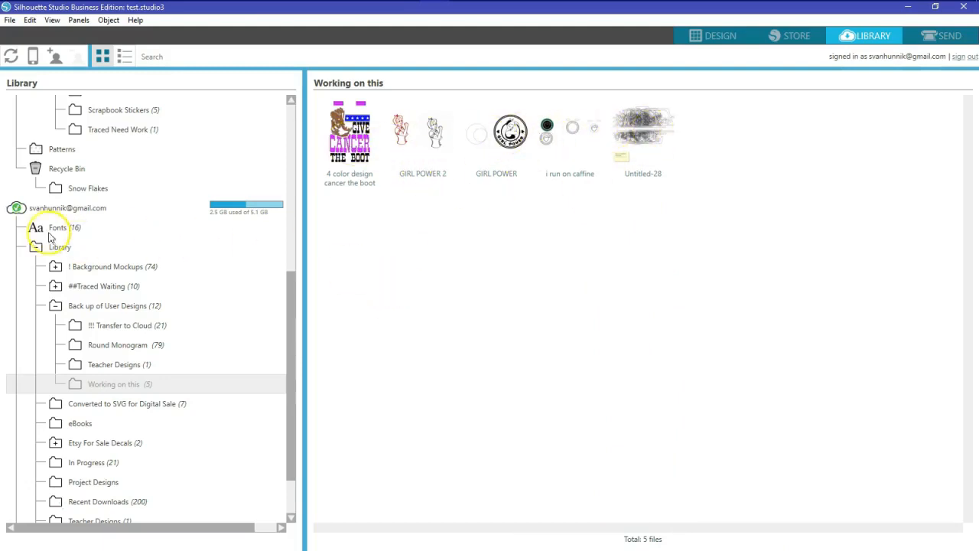
mouse_move(17, 215)
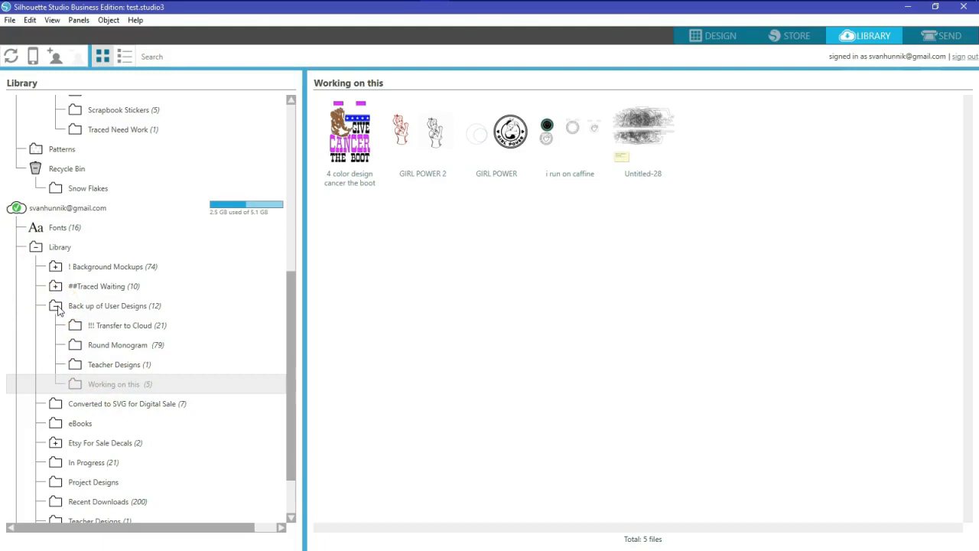
Collapse the cloud Back up of User Designs folder and the local User Designs folder
left_click(56, 306)
left_click_drag(291, 331, 291, 198)
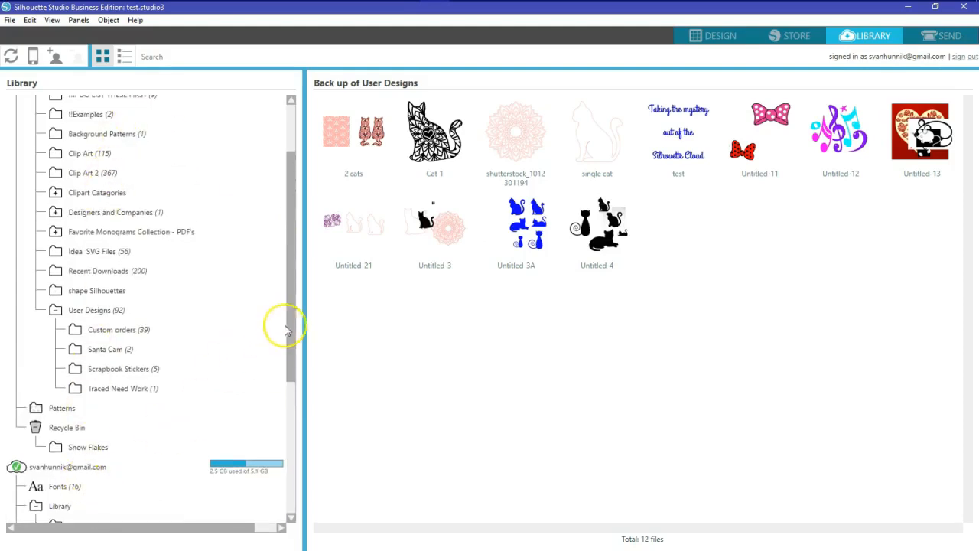
left_click_drag(291, 323, 296, 291)
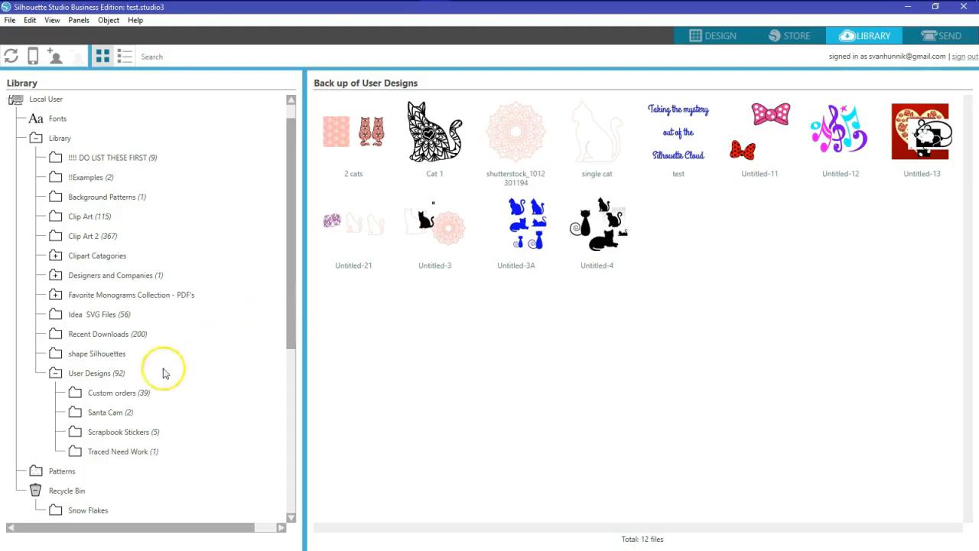
left_click(56, 374)
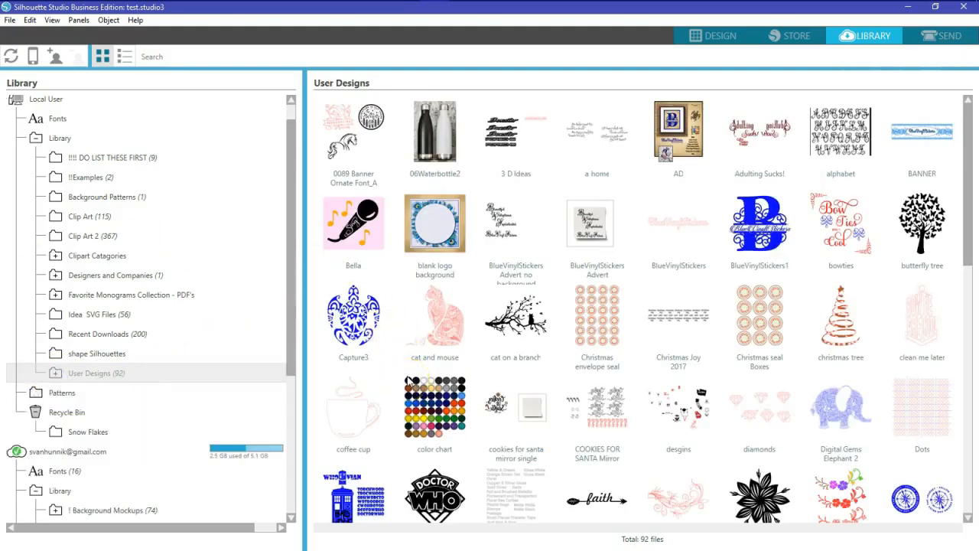
Collapse the local and cloud Library folders, then restore the window to reveal the desktop
left_click(721, 36)
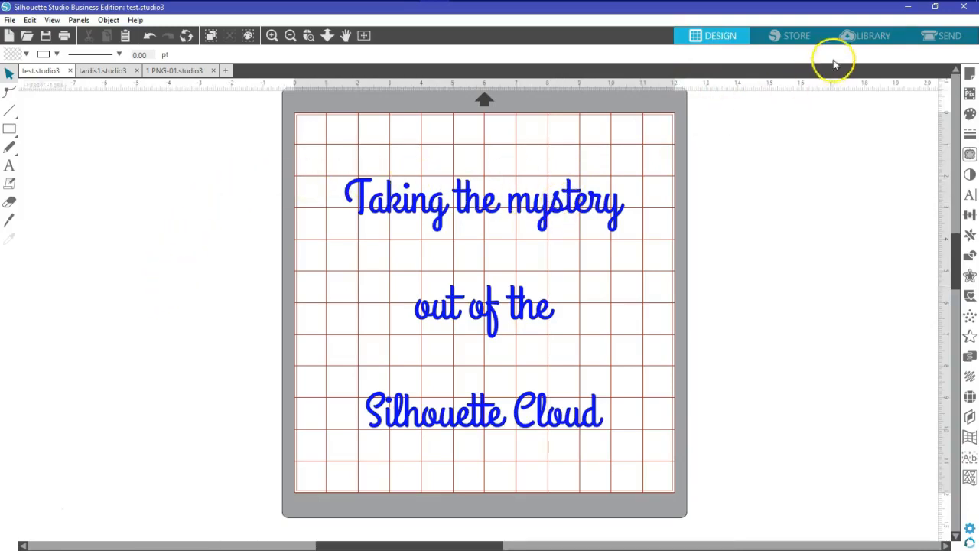
left_click(871, 35)
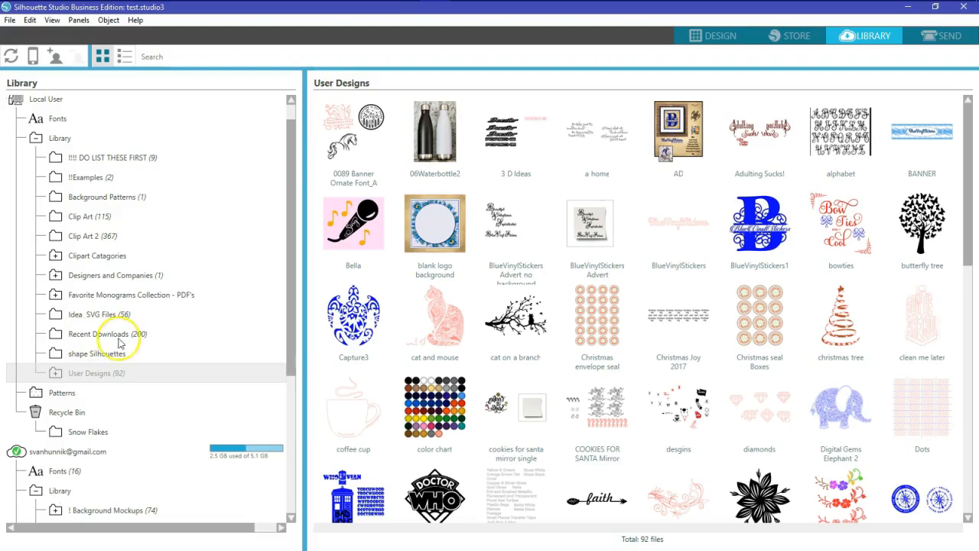
left_click(36, 141)
left_click(36, 260)
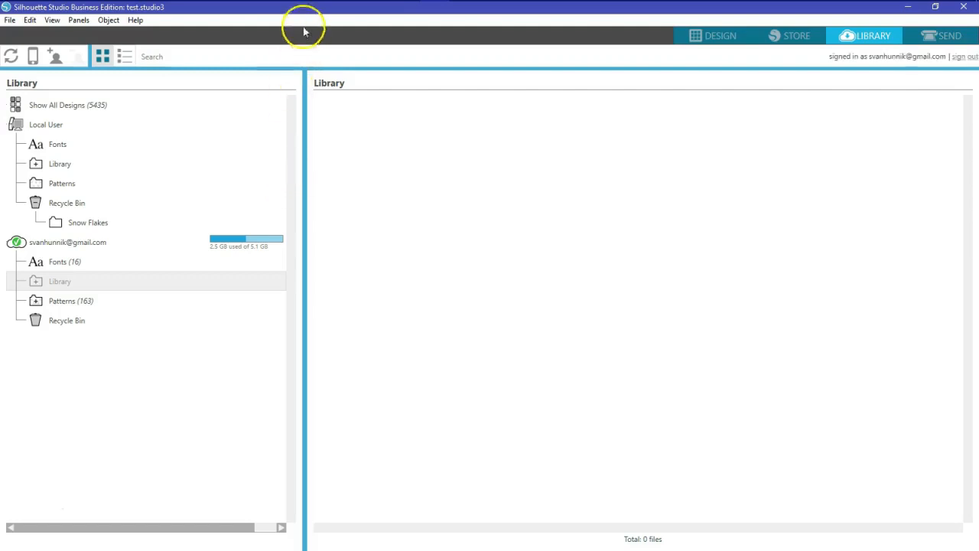
left_click_drag(299, 13, 306, 96)
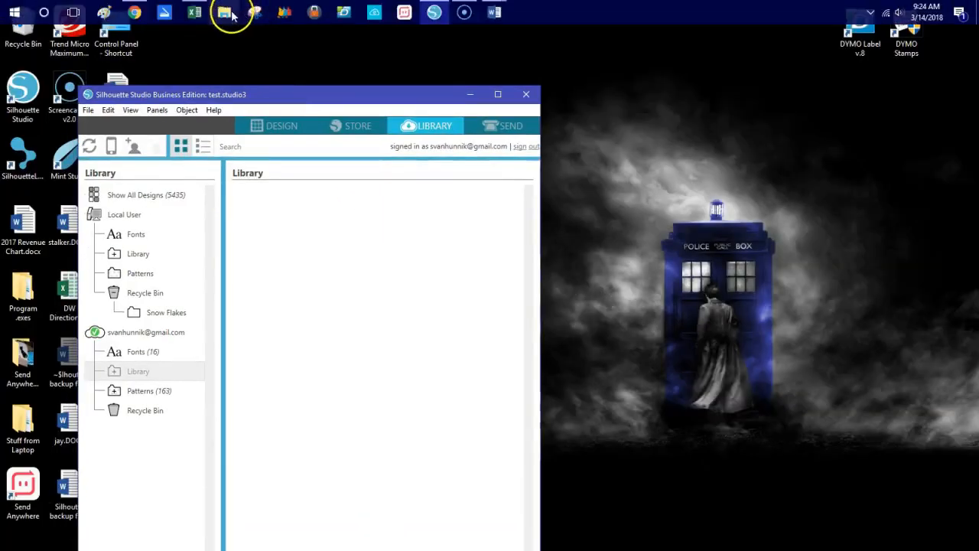
Browse the FILES I CREATED (D:) drive in File Explorer, then close it and maximize Silhouette Studio
left_click(234, 13)
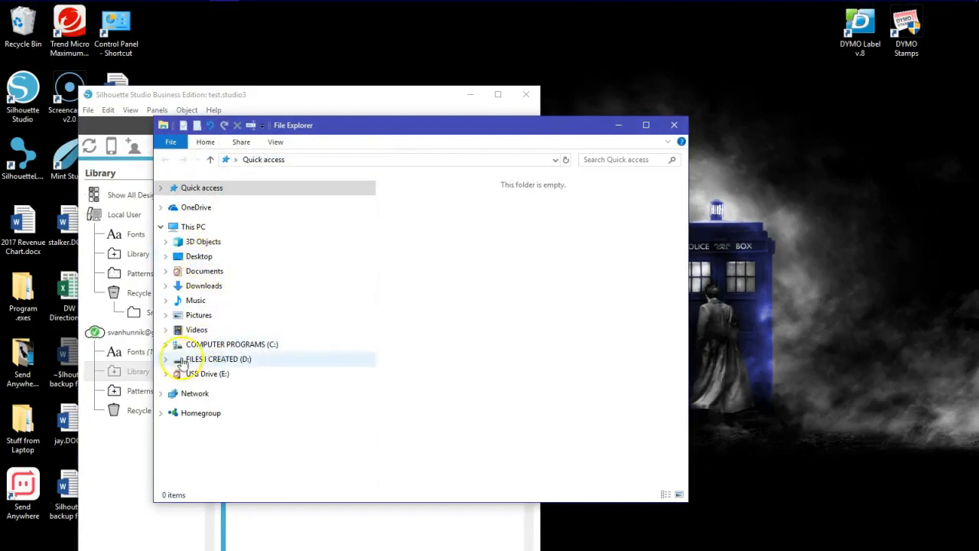
left_click(165, 359)
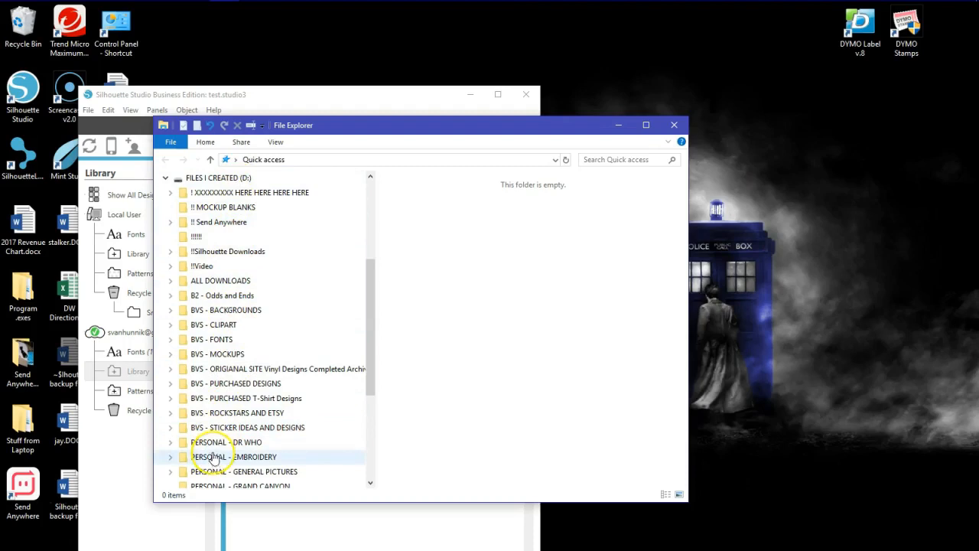
scroll(213, 458, "down", 4)
scroll(219, 431, "up", 1)
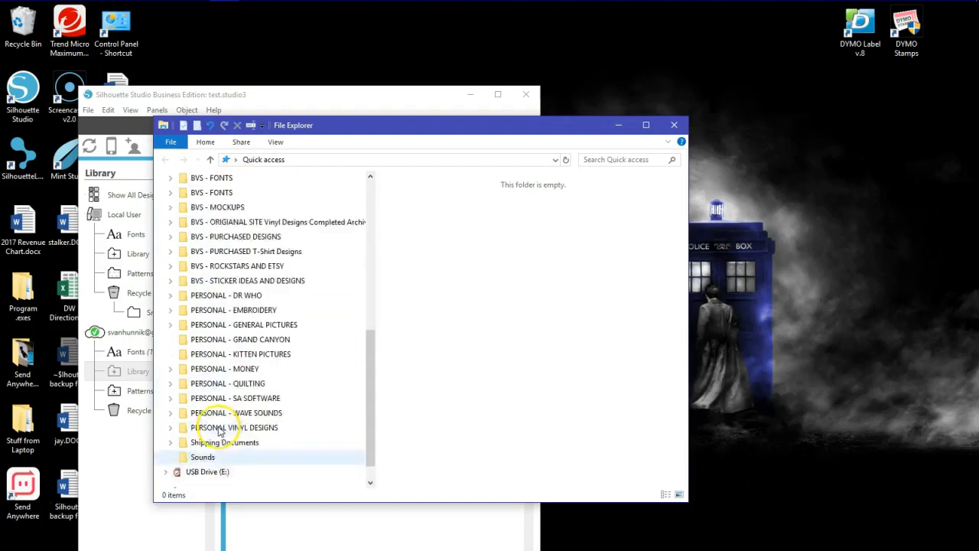
scroll(218, 431, "up", 10)
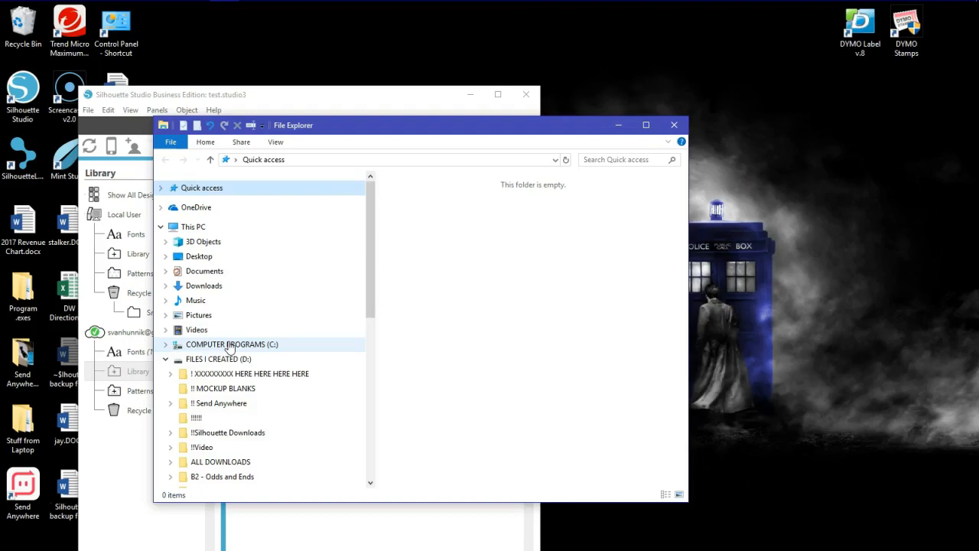
left_click(674, 125)
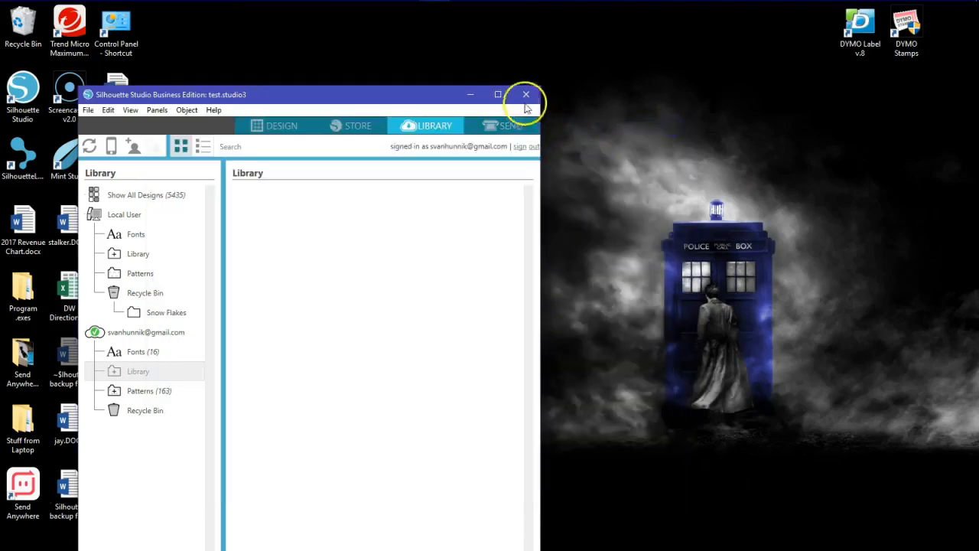
left_click(496, 94)
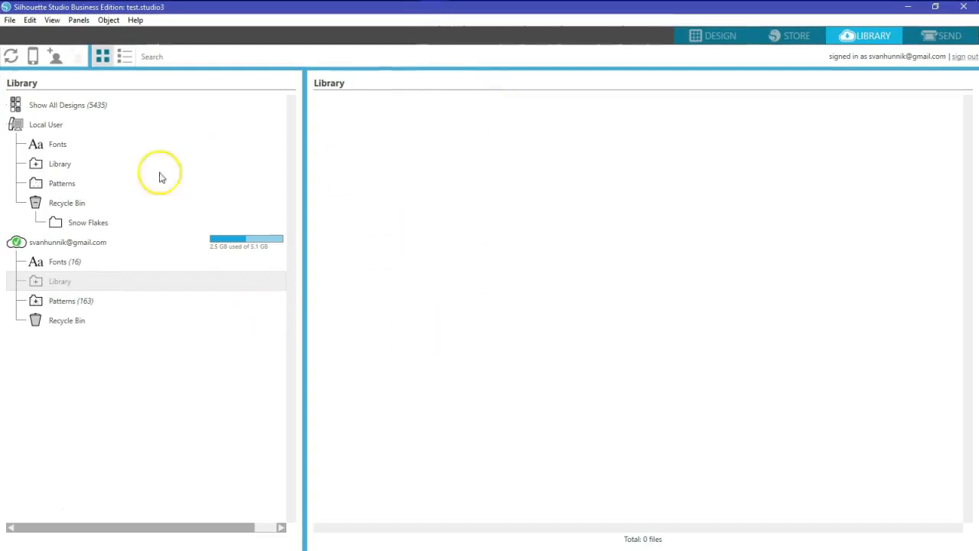